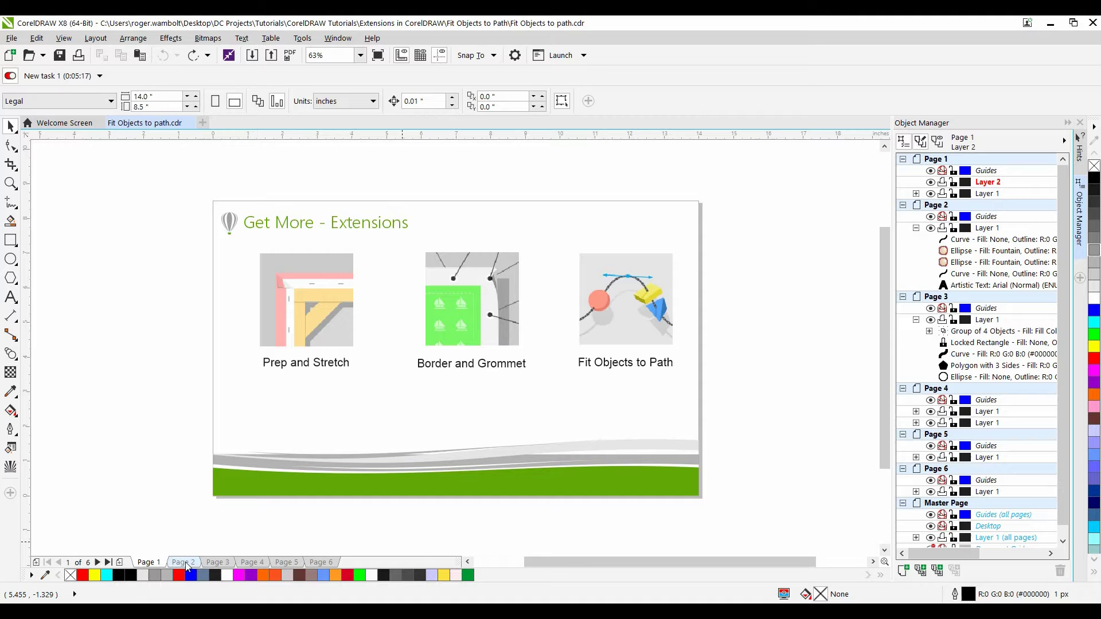
Step: Switch to Page 2, the text-on-path demo with the sentence, curves and beads
{"action": "left_click", "coordinate": [185, 563]}
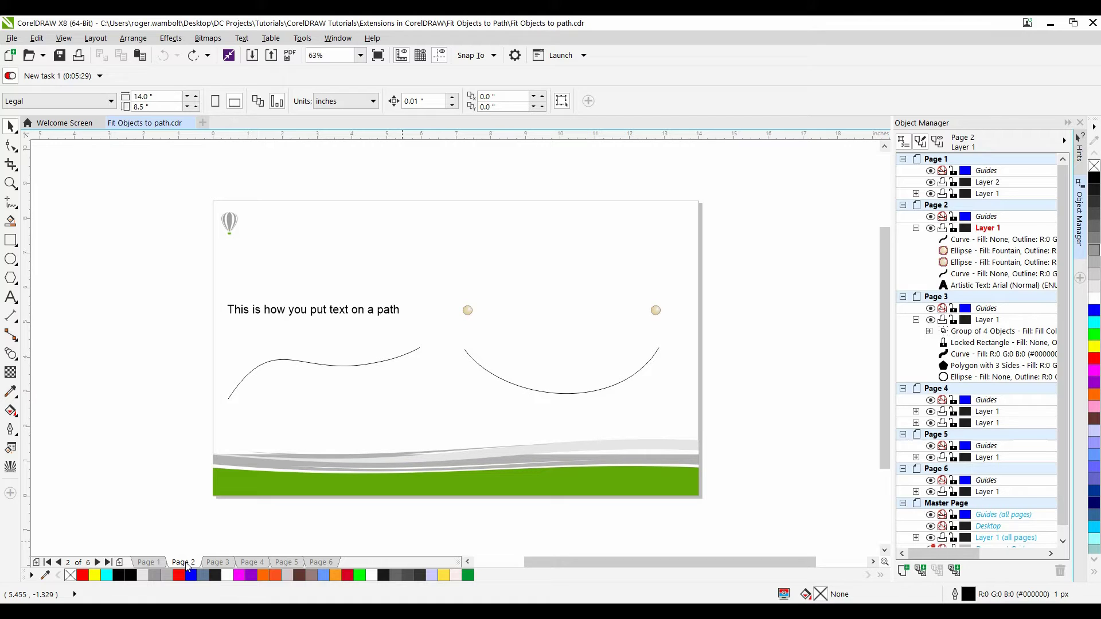
Step: Fit the sentence 'This is how you put text on a path' to the left wavy curve
{"action": "left_click", "coordinate": [307, 314]}
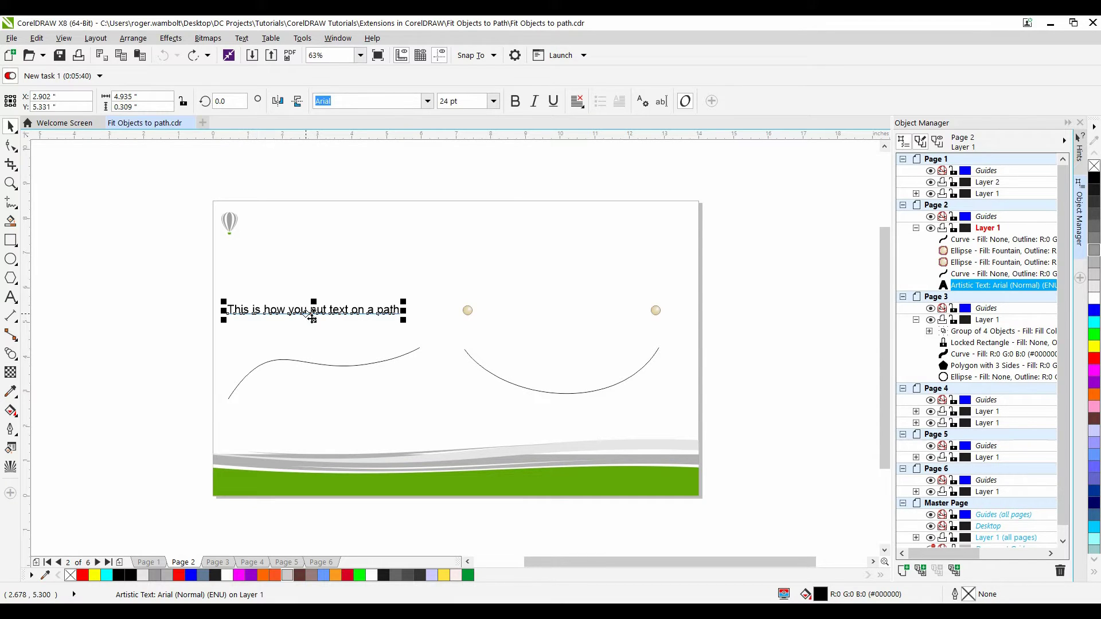
{"action": "left_click_drag", "start_coordinate": [312, 319], "coordinate": [296, 365]}
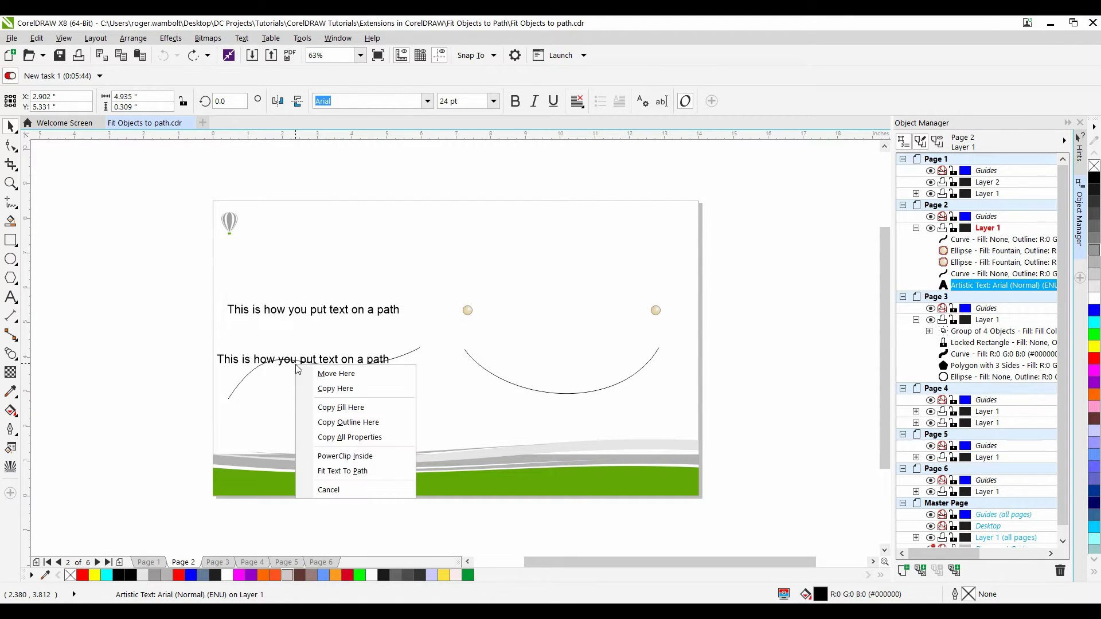
{"action": "left_click", "coordinate": [356, 471]}
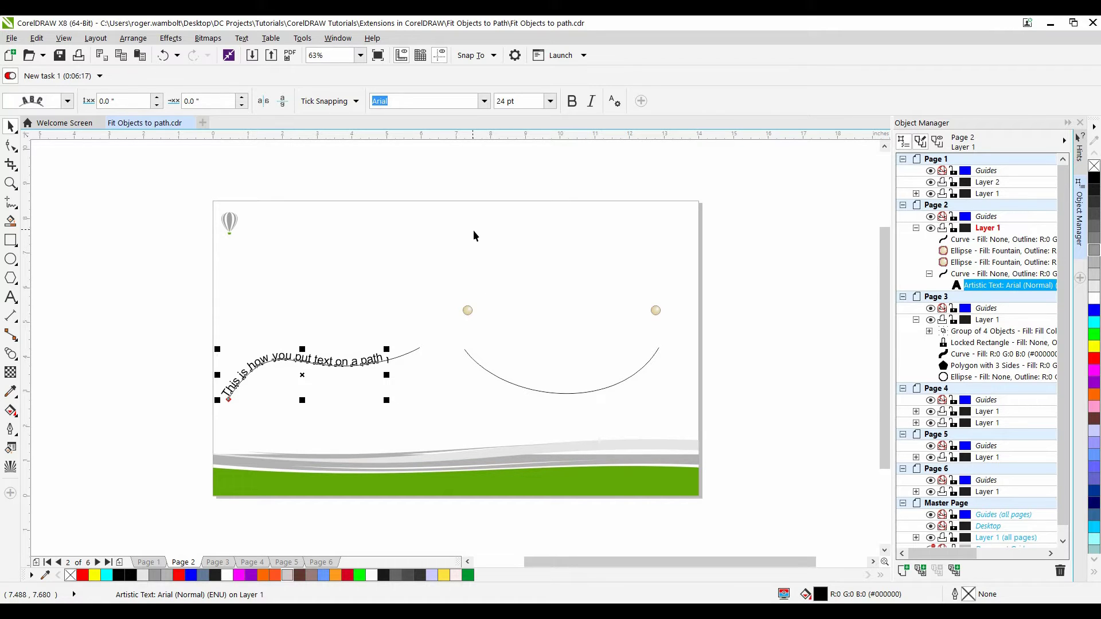
Step: Blend the left bead into the right bead along the lower arc, then go to Page 3
{"action": "left_click", "coordinate": [655, 309]}
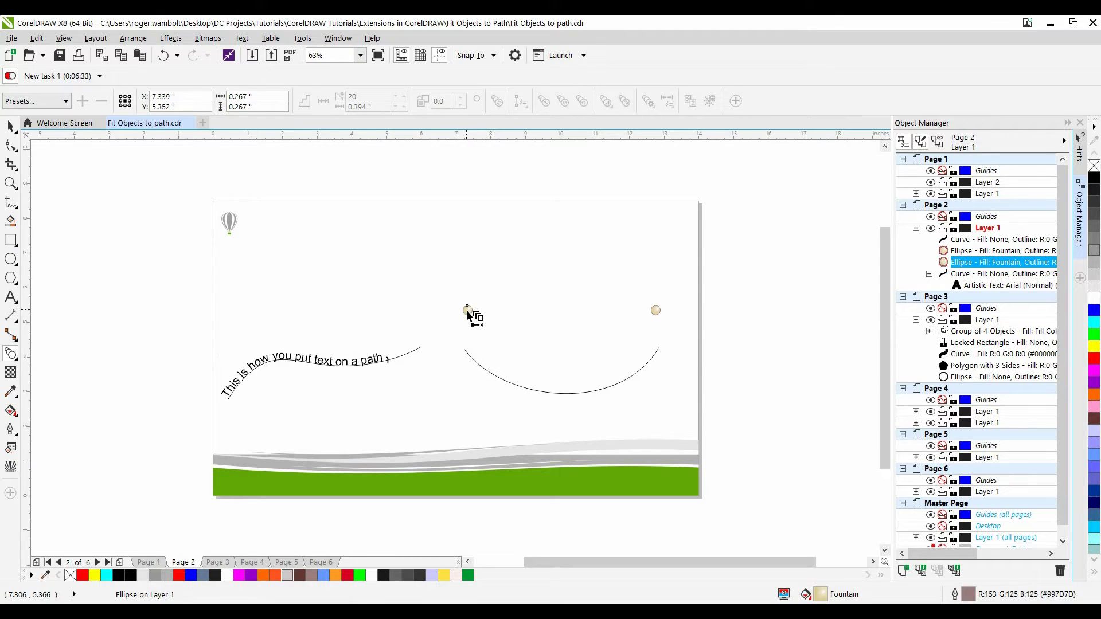
{"action": "left_click_drag", "start_coordinate": [468, 312], "coordinate": [660, 310]}
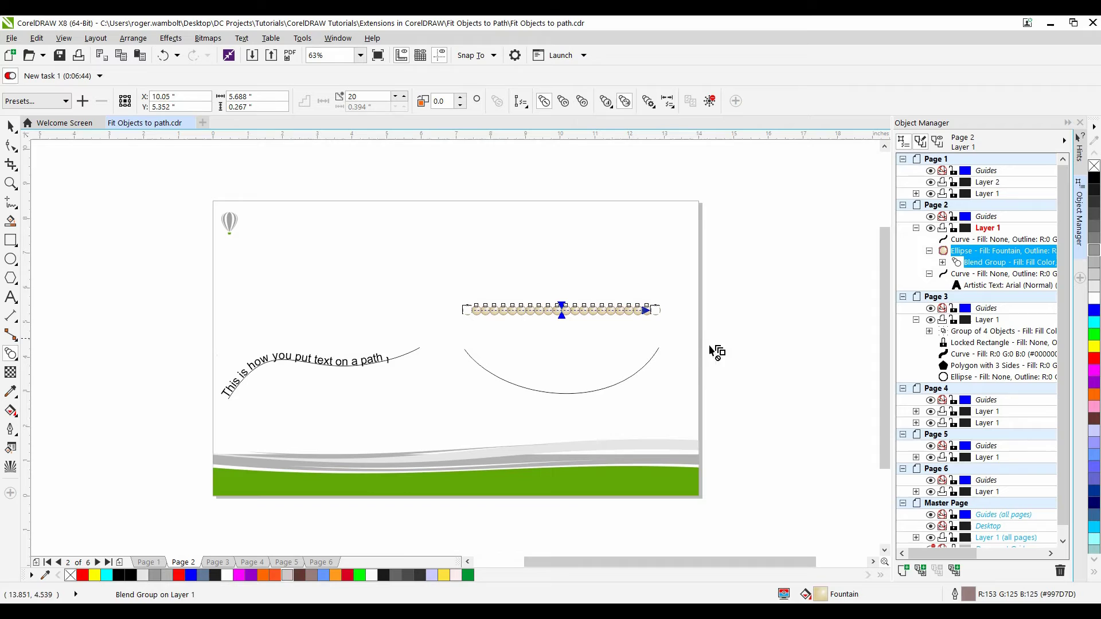
{"action": "left_click", "coordinate": [520, 101]}
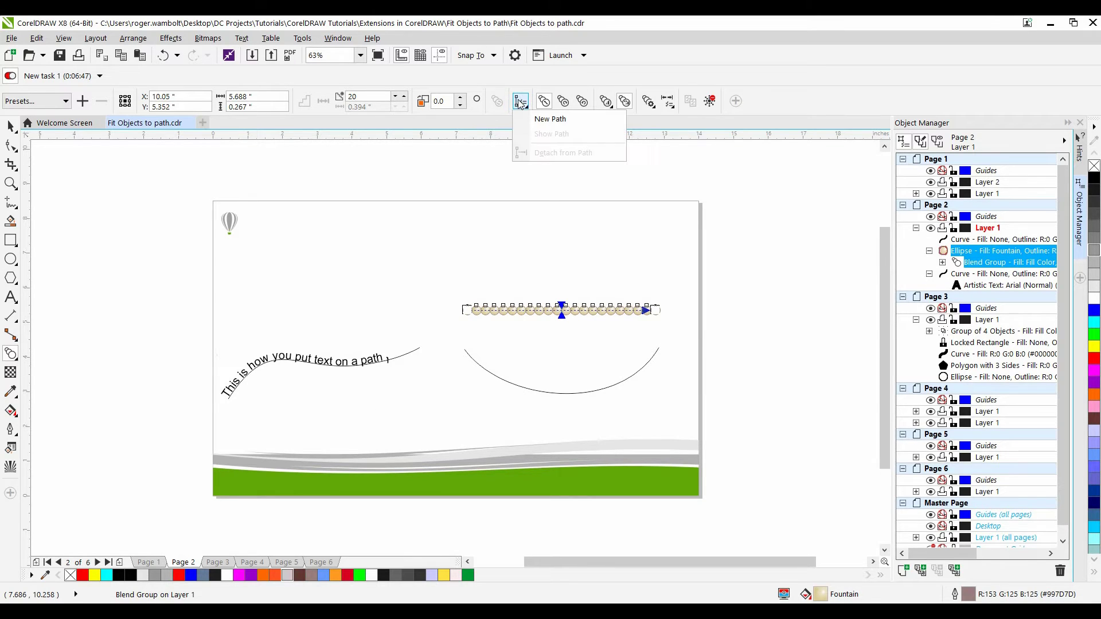
{"action": "left_click", "coordinate": [550, 119]}
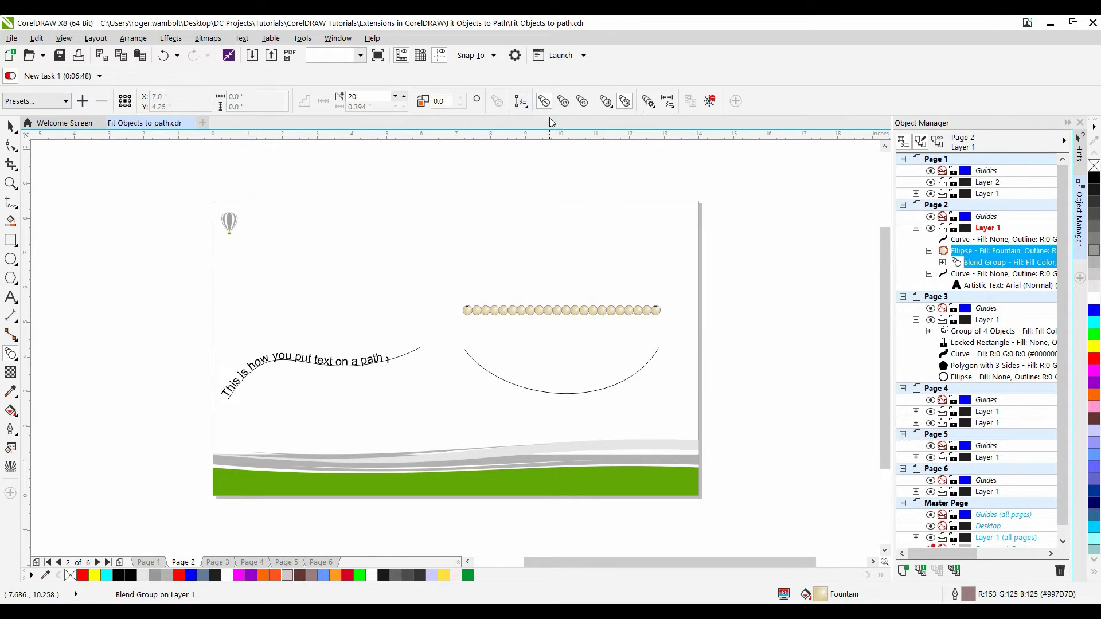
{"action": "left_click", "coordinate": [554, 395]}
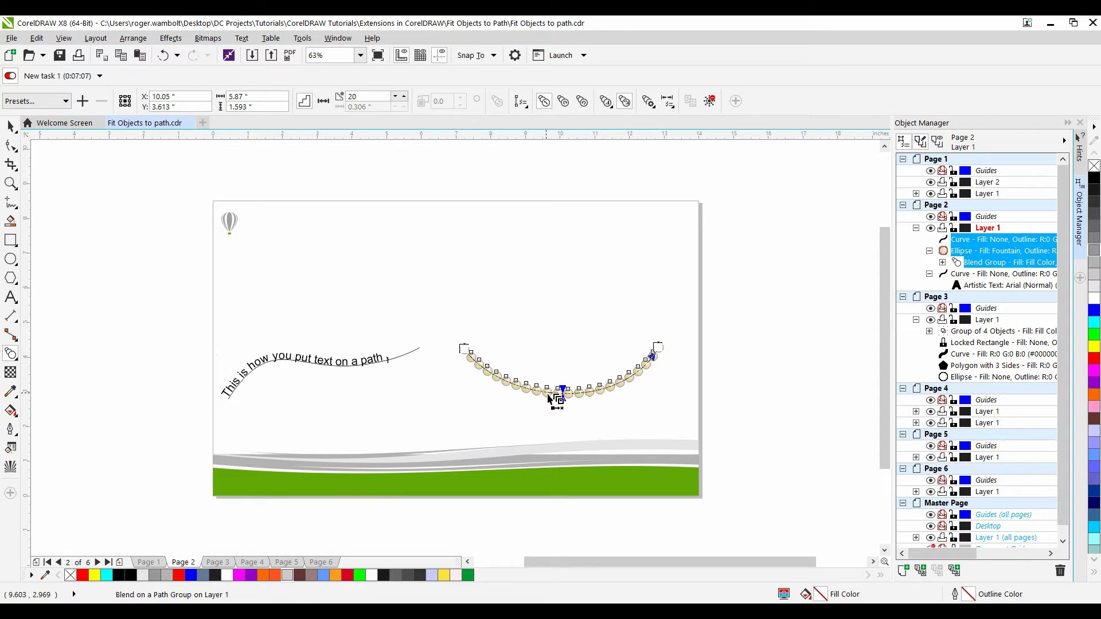
{"action": "key", "text": "Page_Down"}
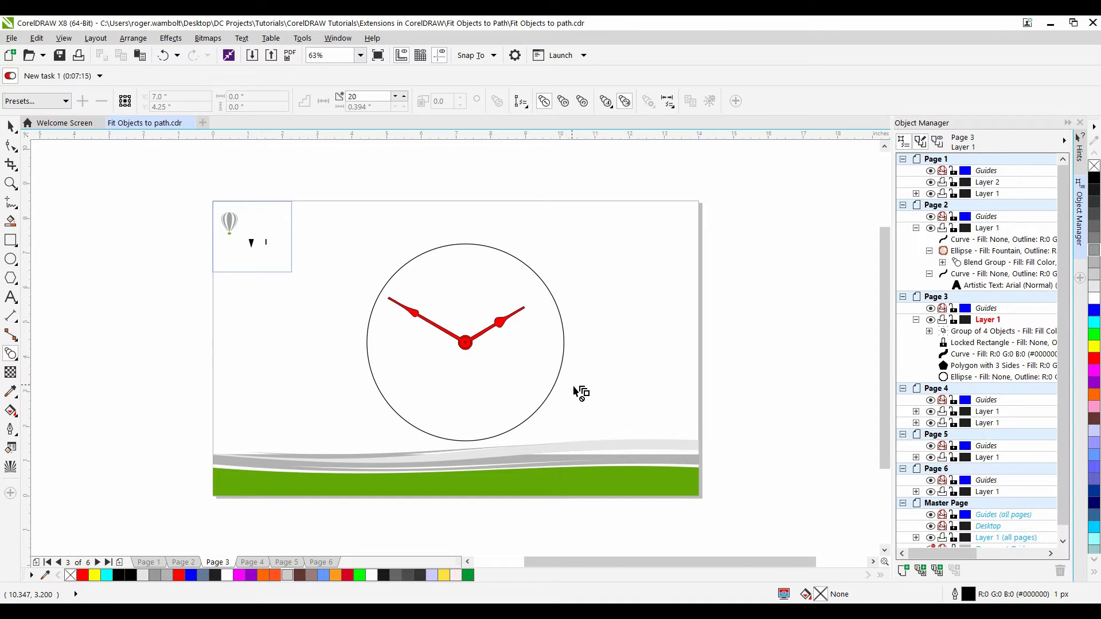
Step: Fit grouped copies of the small triangle around the clock circle with a top-middle origin
{"action": "left_click", "coordinate": [253, 247]}
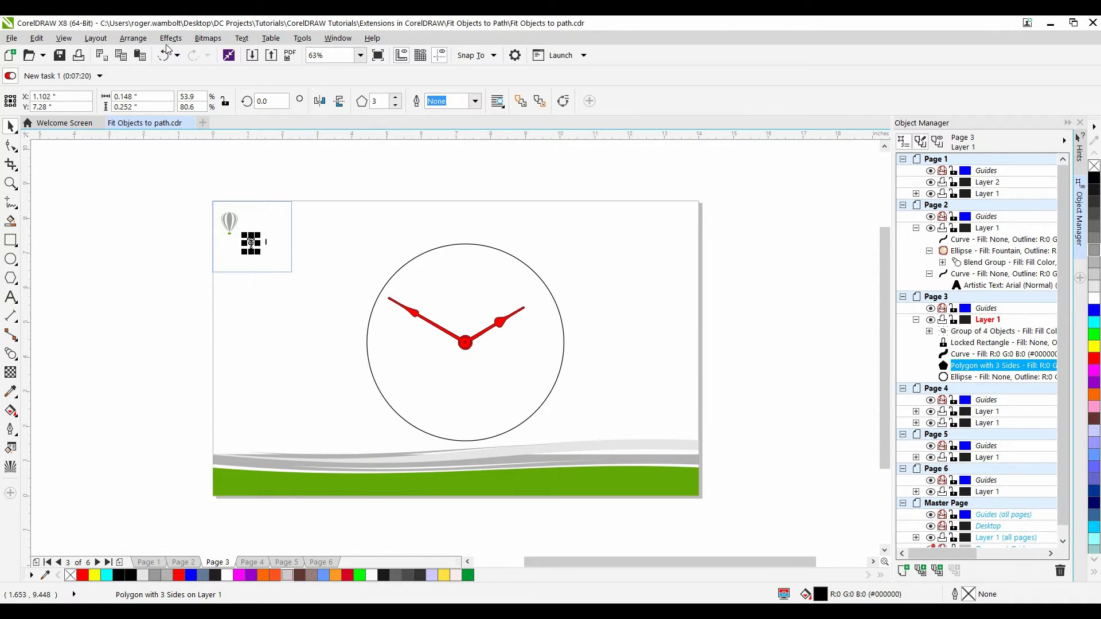
{"action": "left_click", "coordinate": [133, 39]}
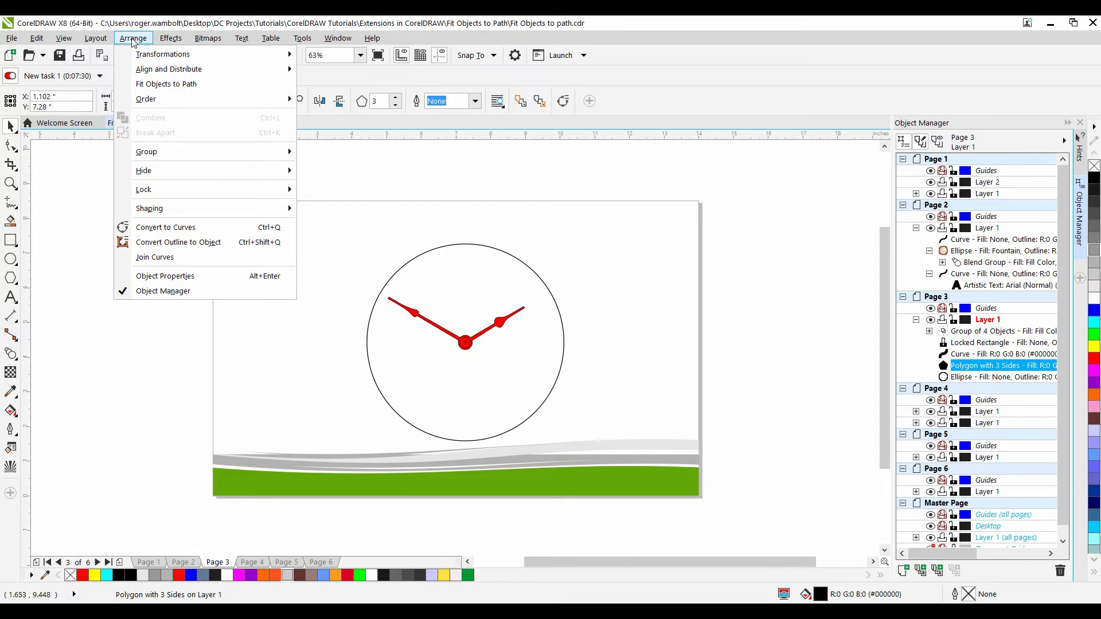
{"action": "left_click", "coordinate": [167, 84]}
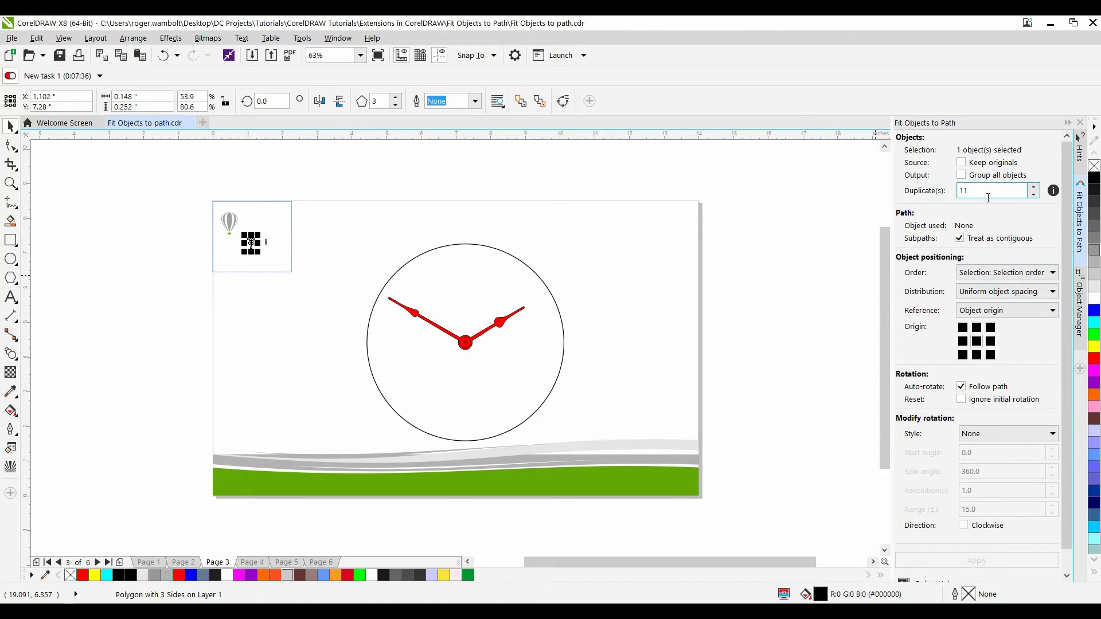
{"action": "mouse_move", "coordinate": [941, 194]}
{"action": "left_click", "coordinate": [961, 175]}
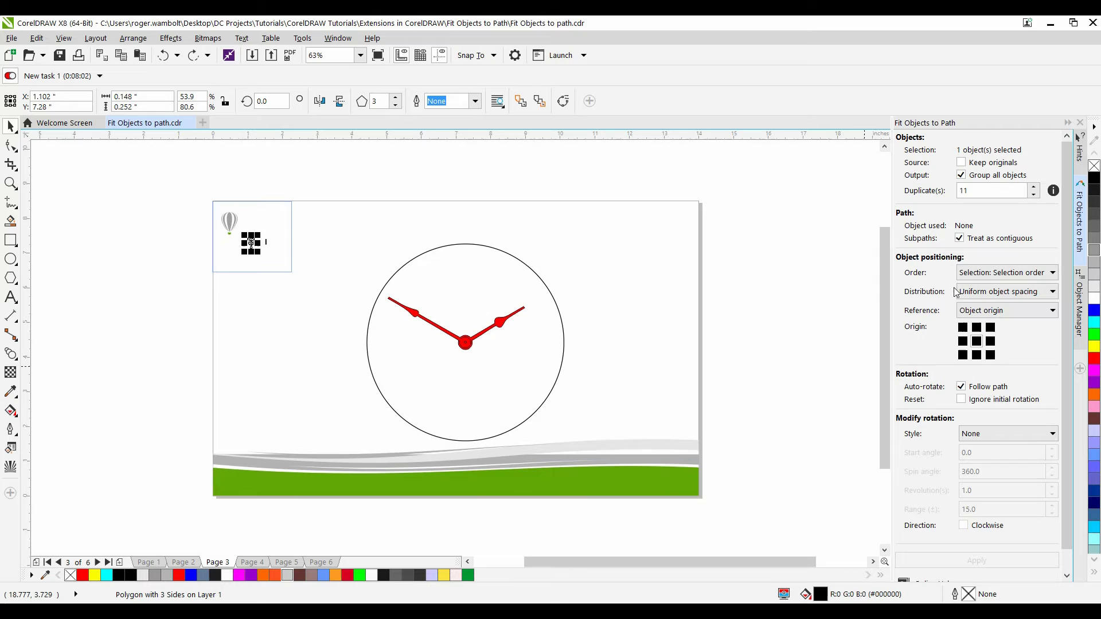
{"action": "left_click", "coordinate": [977, 329]}
{"action": "left_click", "coordinate": [522, 389], "text": "shift"}
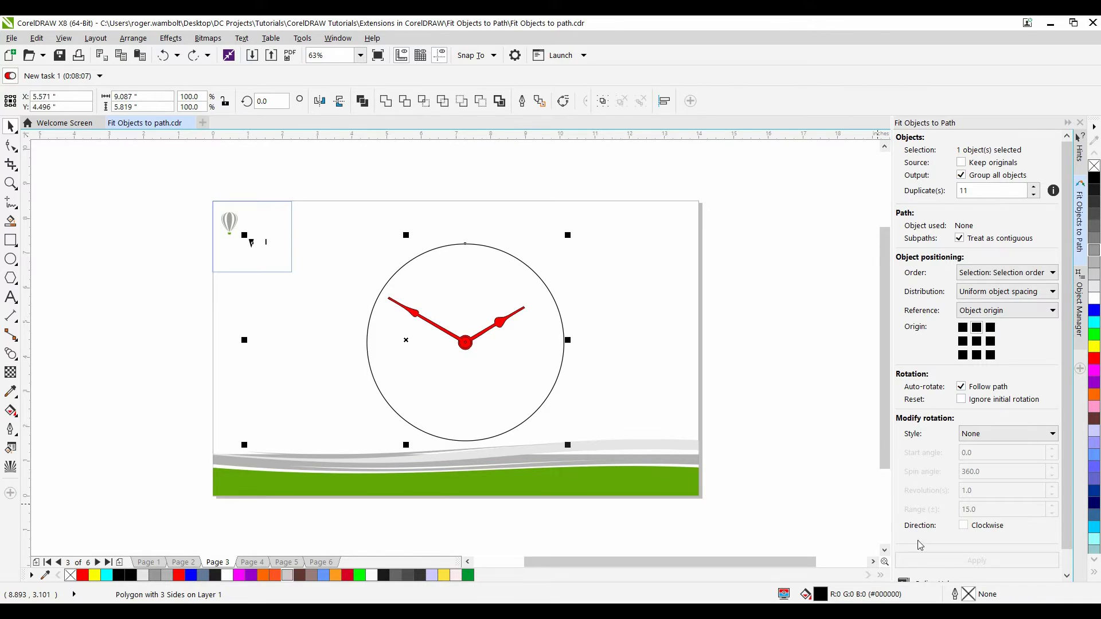
{"action": "left_click", "coordinate": [953, 561]}
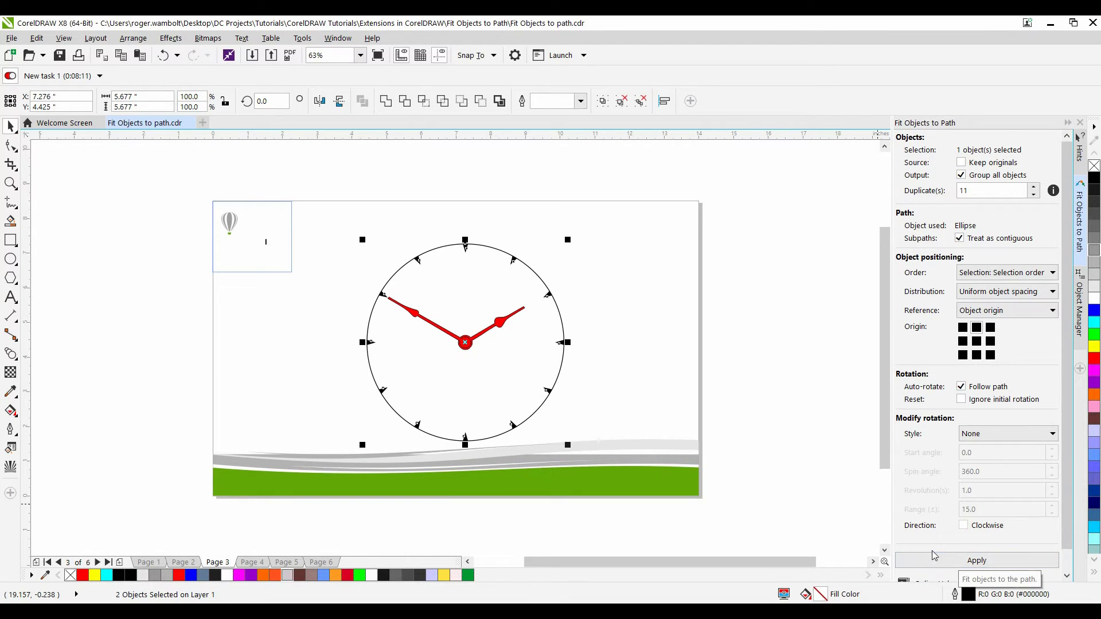
Step: Fit 59 duplicates of the small tick line around the clock circle as minute marks
{"action": "left_click", "coordinate": [825, 404]}
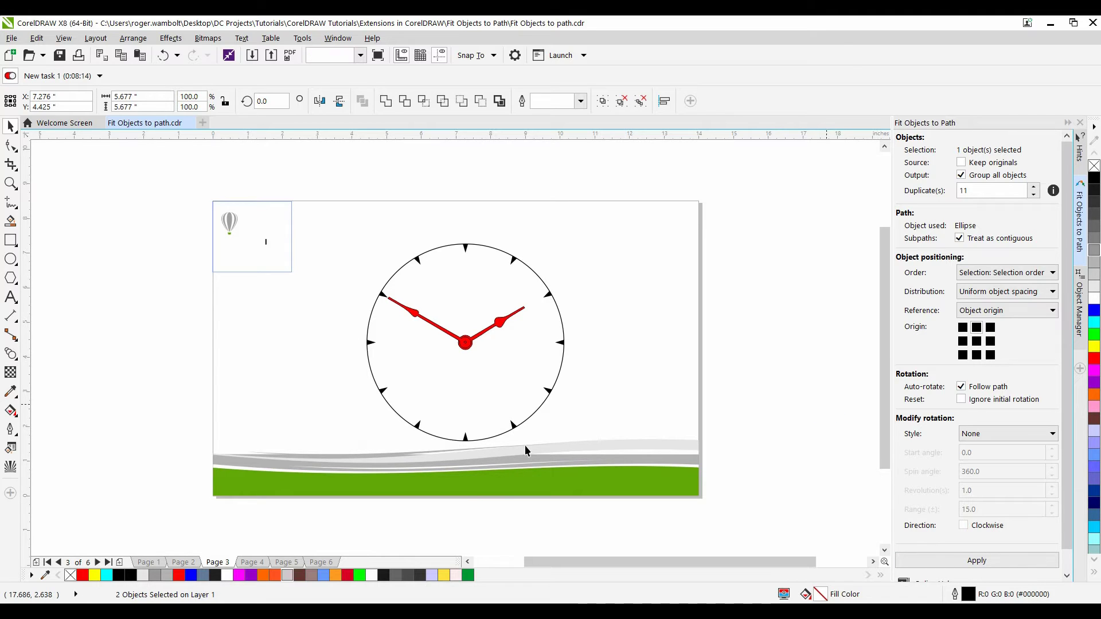
{"action": "left_click", "coordinate": [267, 247]}
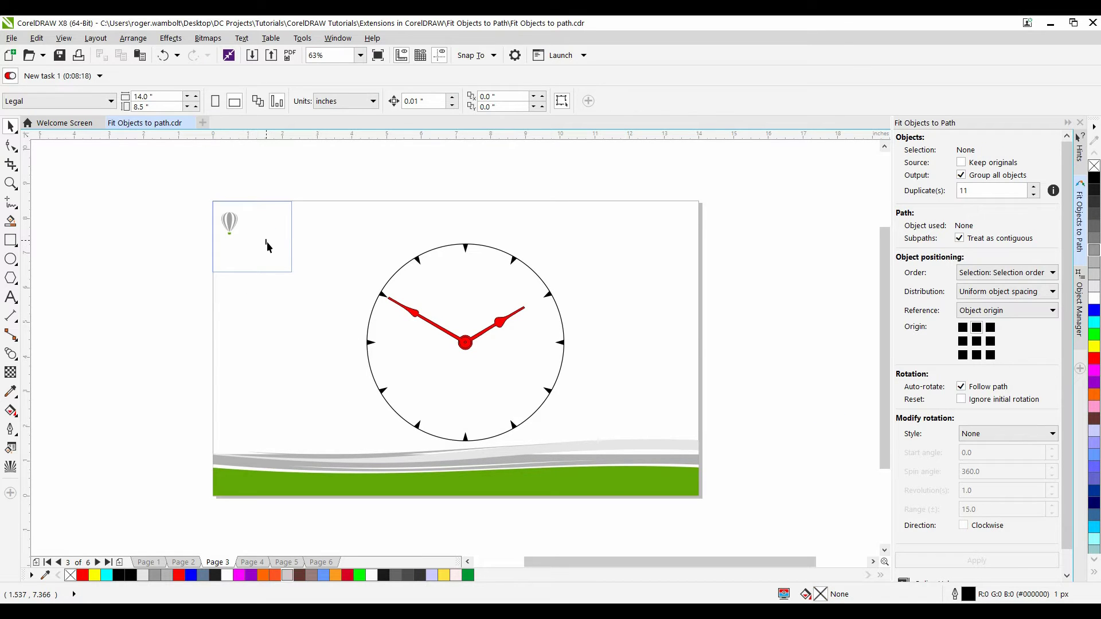
{"action": "left_click", "coordinate": [266, 241]}
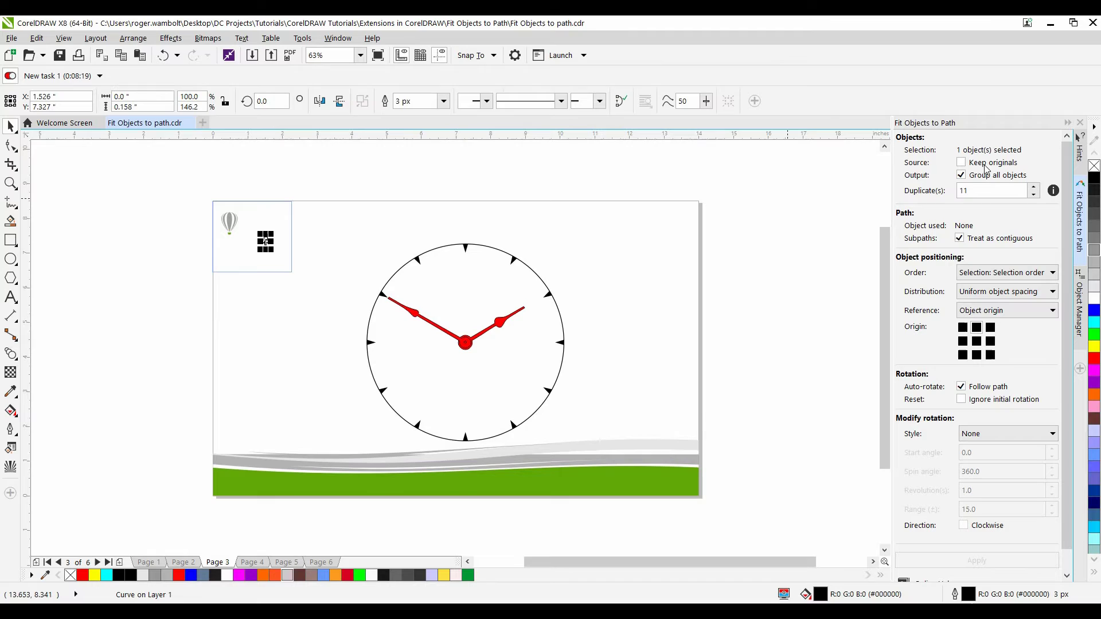
{"action": "double_click", "coordinate": [975, 192]}
{"action": "type", "text": "59"}
{"action": "left_click", "coordinate": [550, 376], "text": "shift"}
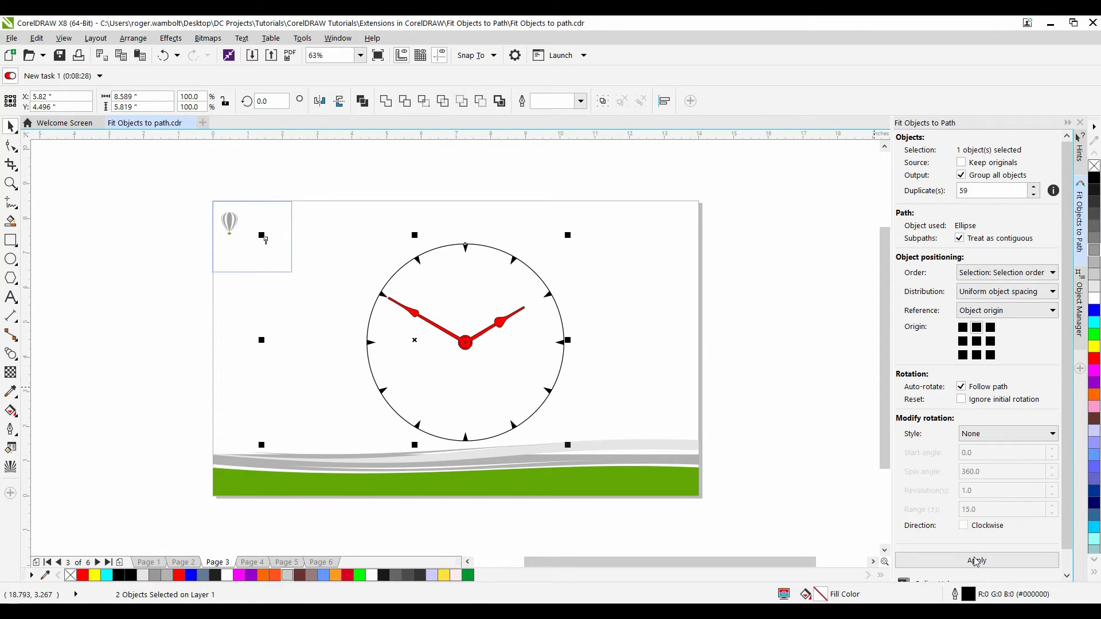
{"action": "left_click", "coordinate": [976, 561]}
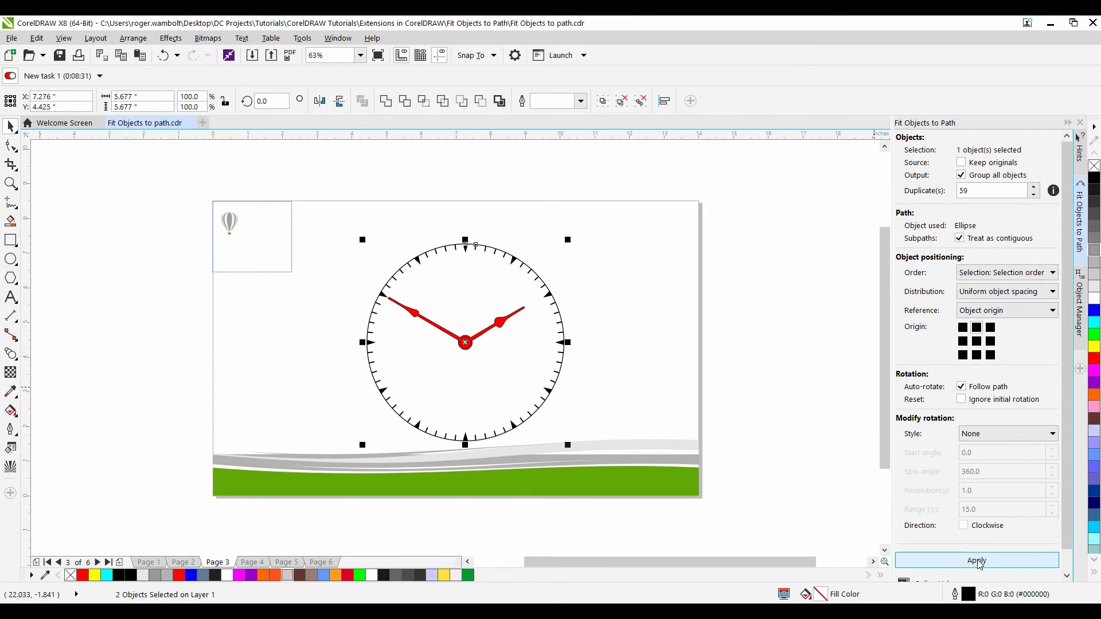
{"action": "left_click", "coordinate": [770, 472]}
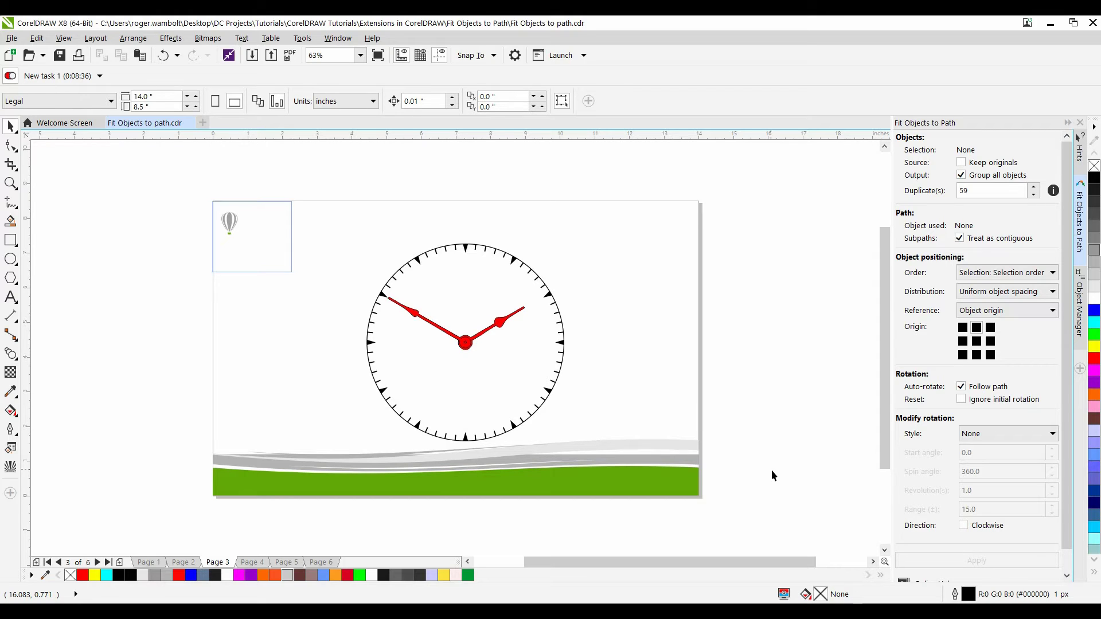
Step: On the paper dolls page, fit 16 copies of the paper doll figure along the curve
{"action": "key", "text": "Page_Down"}
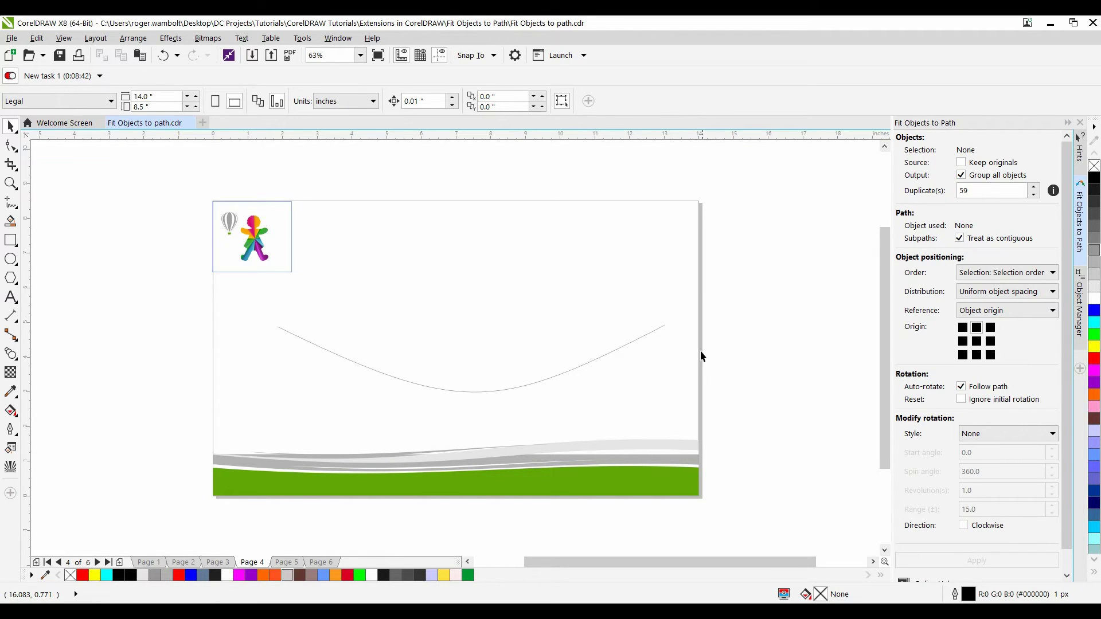
{"action": "left_click", "coordinate": [256, 247]}
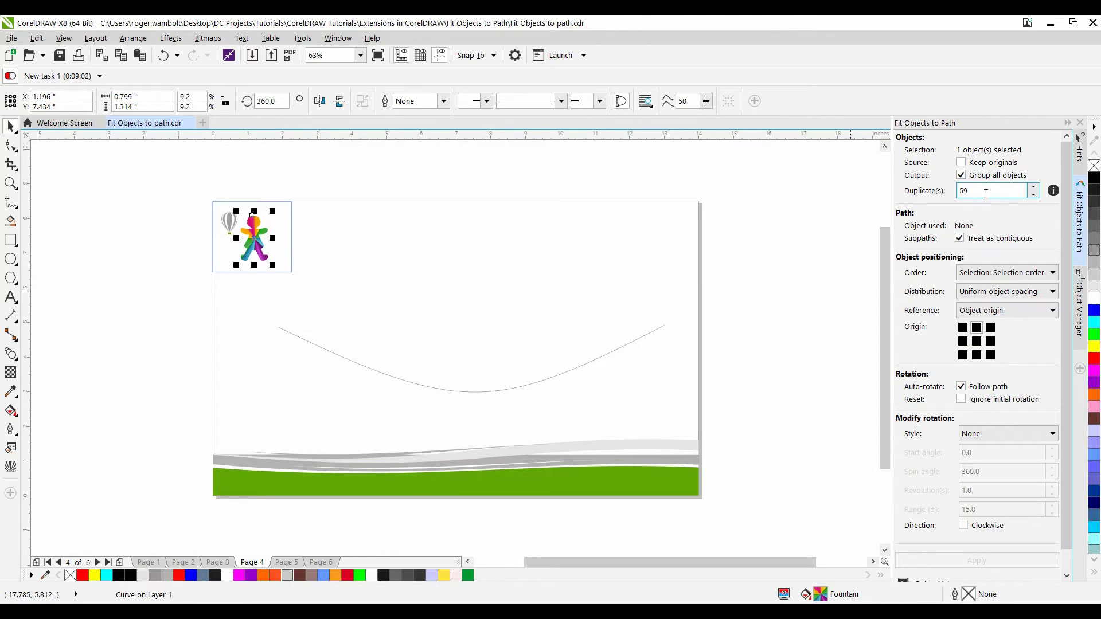
{"action": "double_click", "coordinate": [975, 190]}
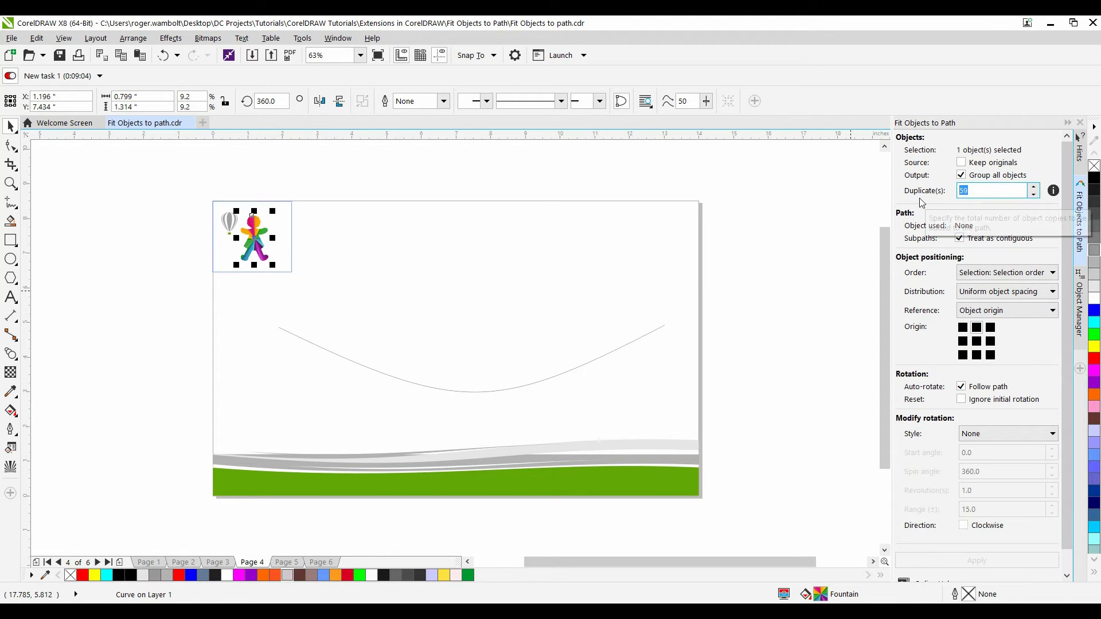
{"action": "type", "text": "16"}
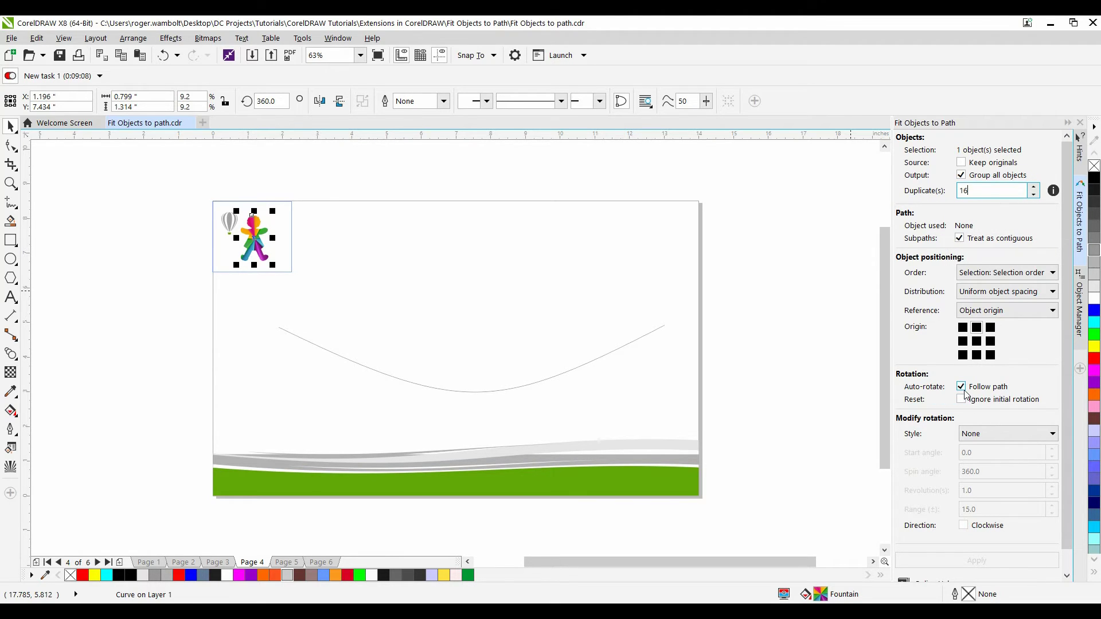
{"action": "left_click", "coordinate": [390, 378], "text": "shift"}
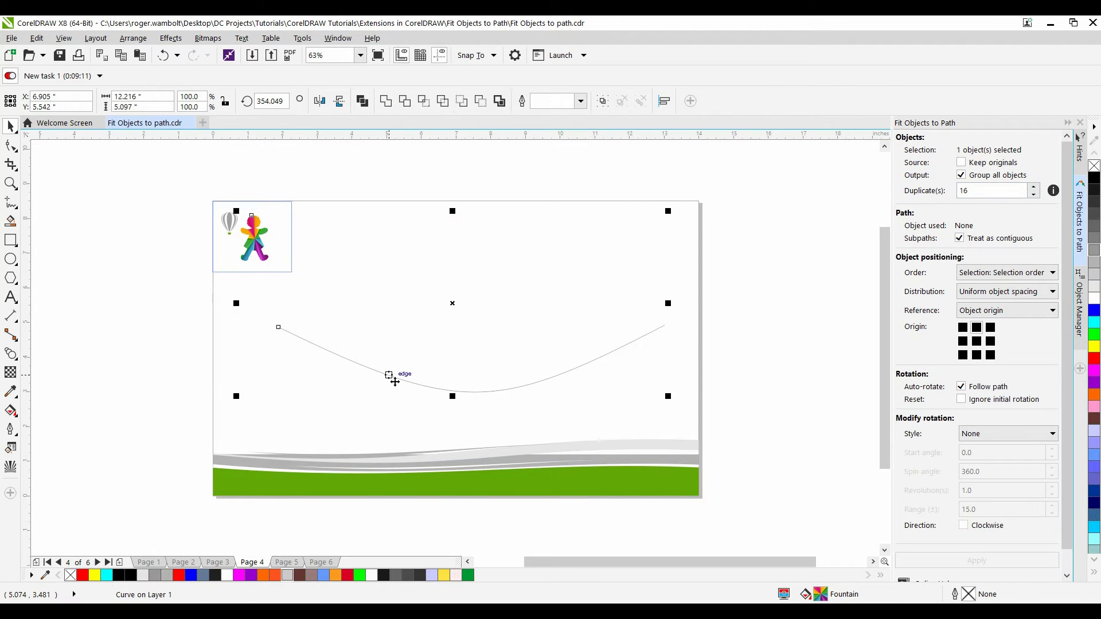
{"action": "left_click", "coordinate": [933, 562]}
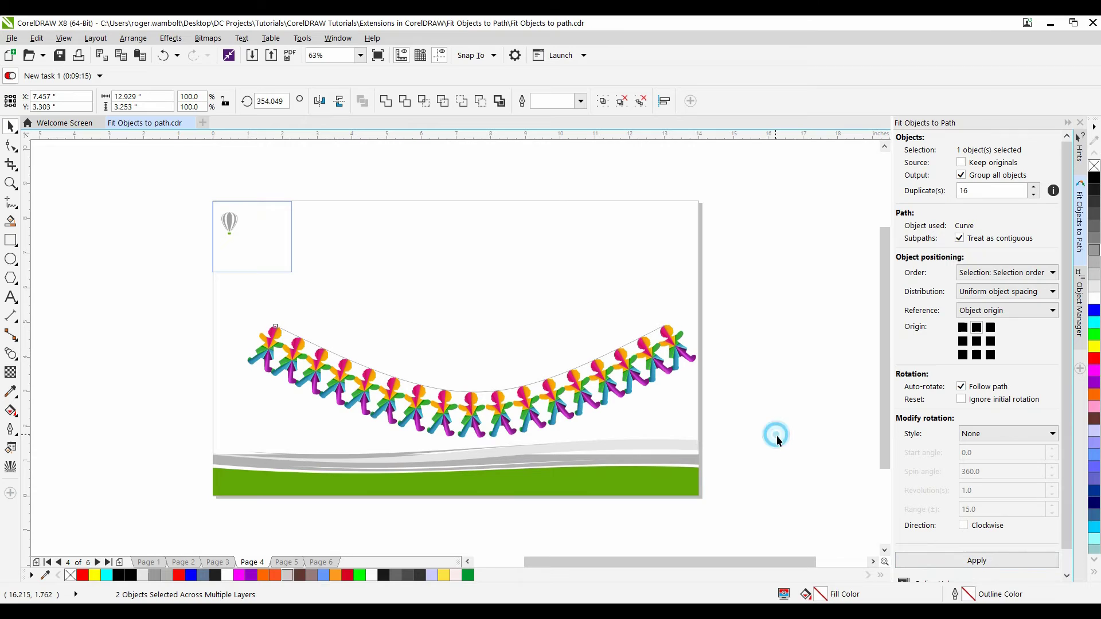
Step: Deselect the paper-doll garland and move to Page 5 with the light bulbs
{"action": "left_click", "coordinate": [608, 356]}
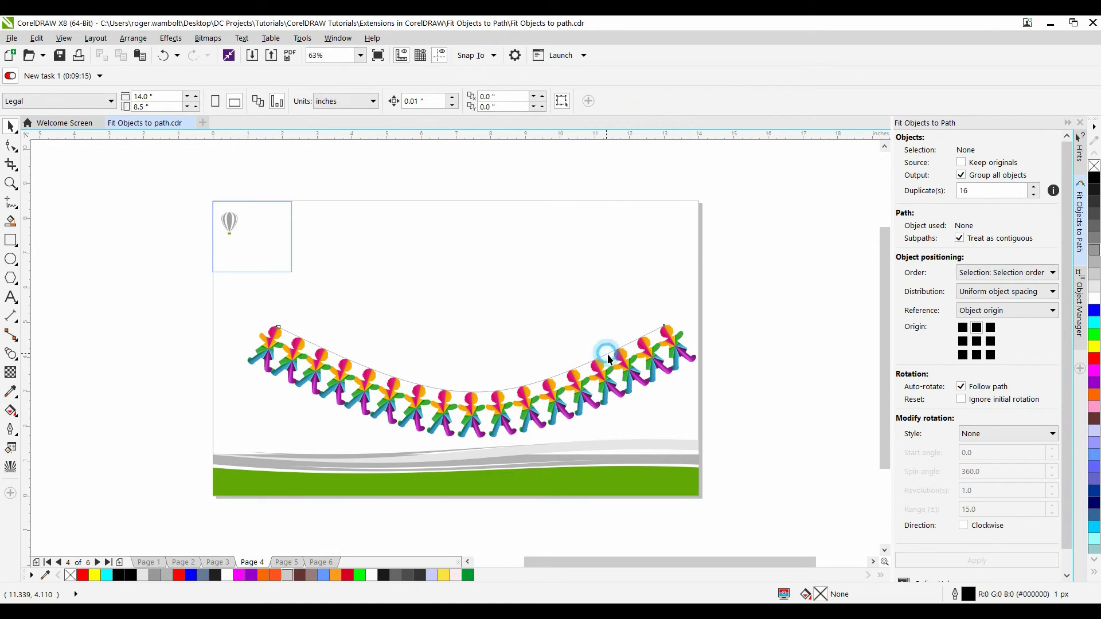
{"action": "key", "text": "Escape"}
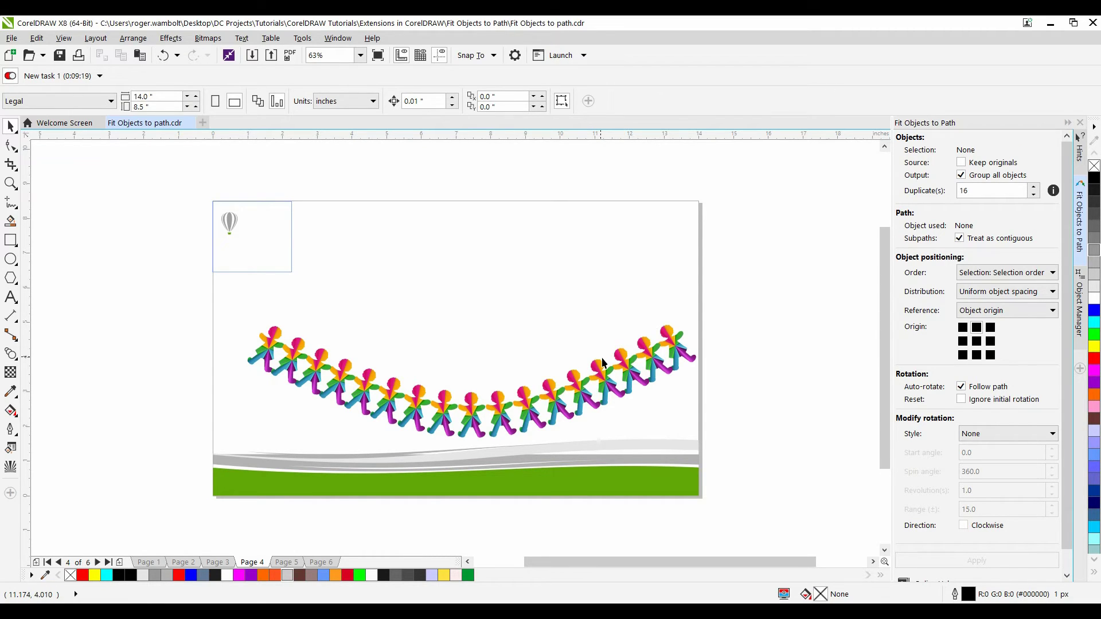
{"action": "key", "text": "Page_Down"}
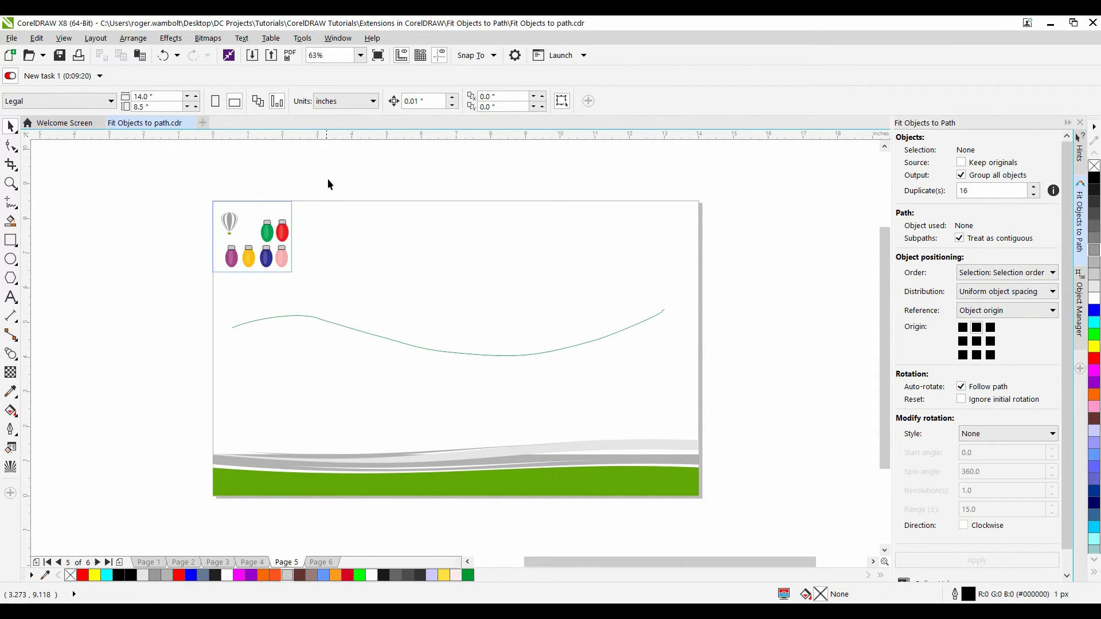
Step: Fit 25 copies of the light bulbs along the green curve, uniformly spaced, top-middle origin
{"action": "left_click_drag", "start_coordinate": [328, 178], "coordinate": [215, 292]}
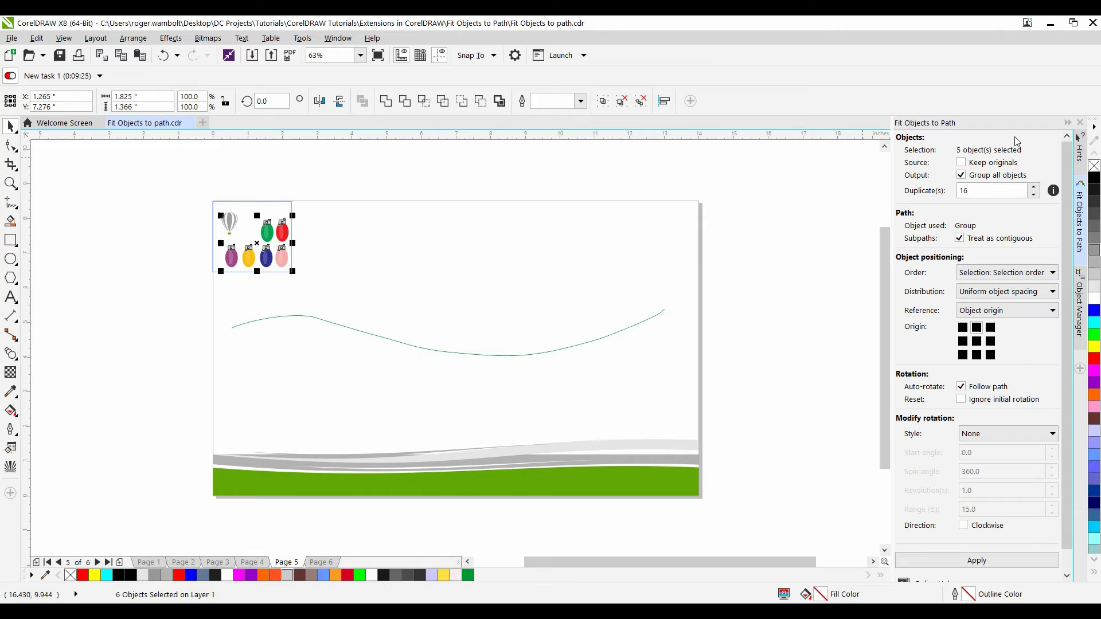
{"action": "double_click", "coordinate": [975, 190]}
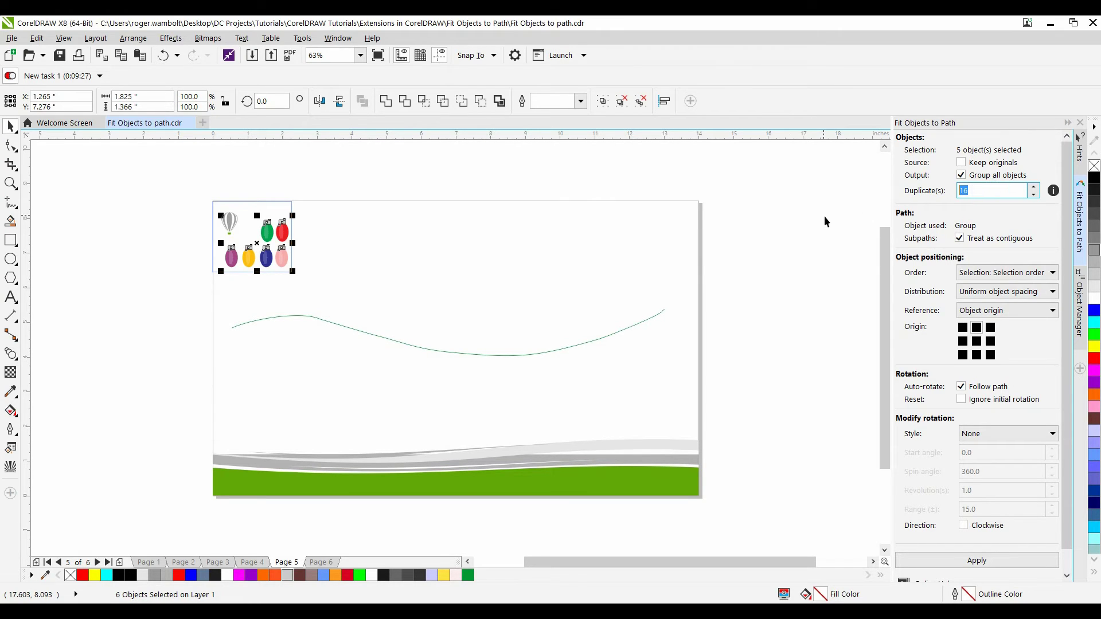
{"action": "type", "text": "25"}
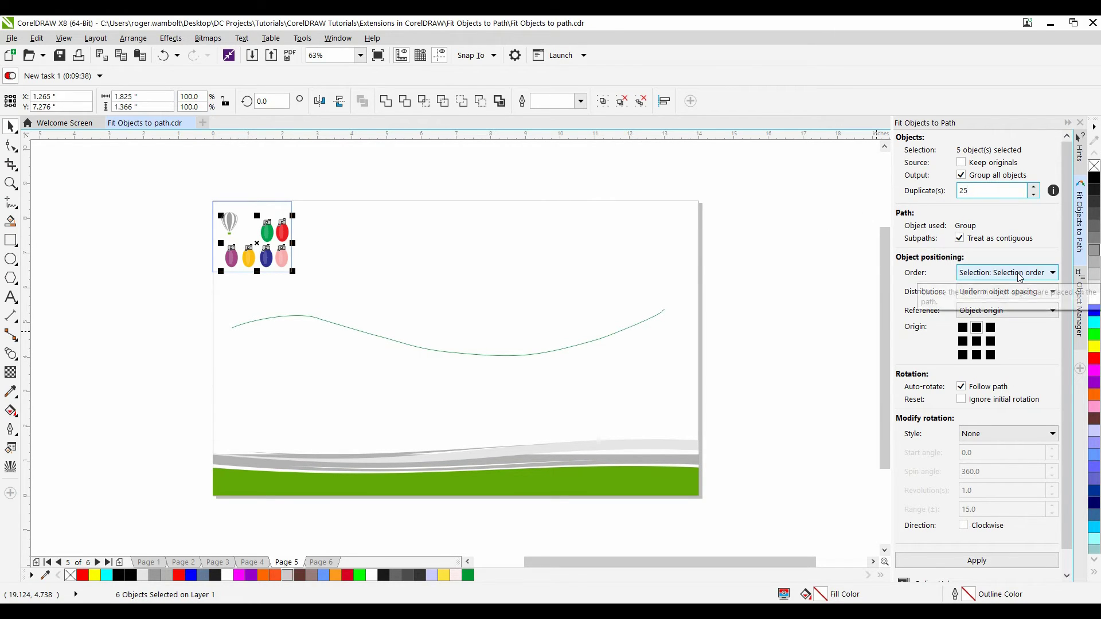
{"action": "left_click", "coordinate": [1019, 275]}
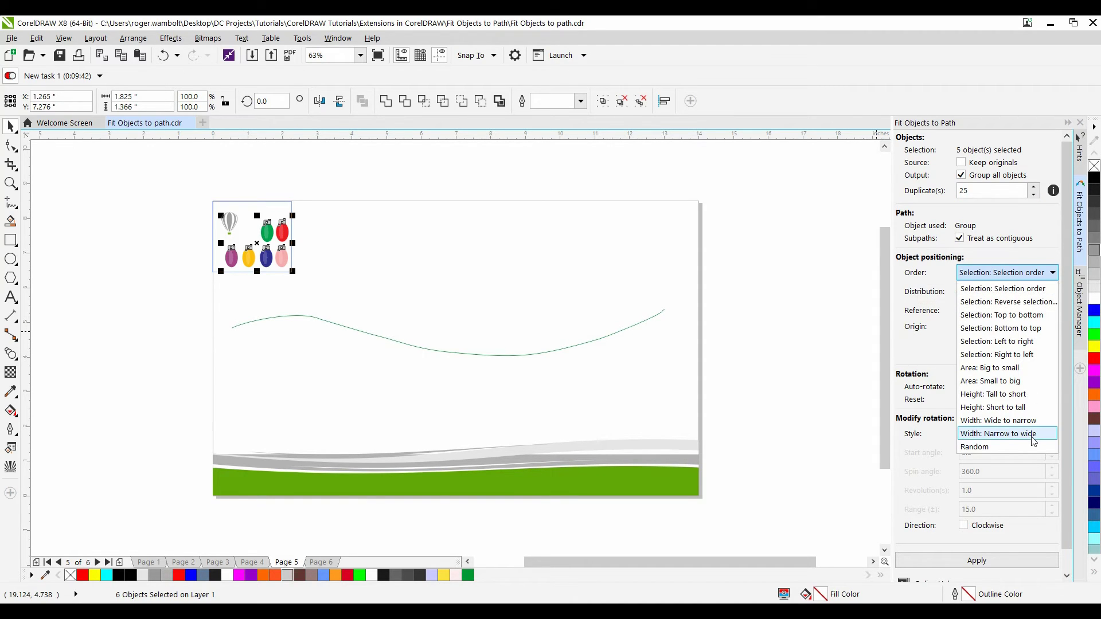
{"action": "left_click", "coordinate": [1040, 288]}
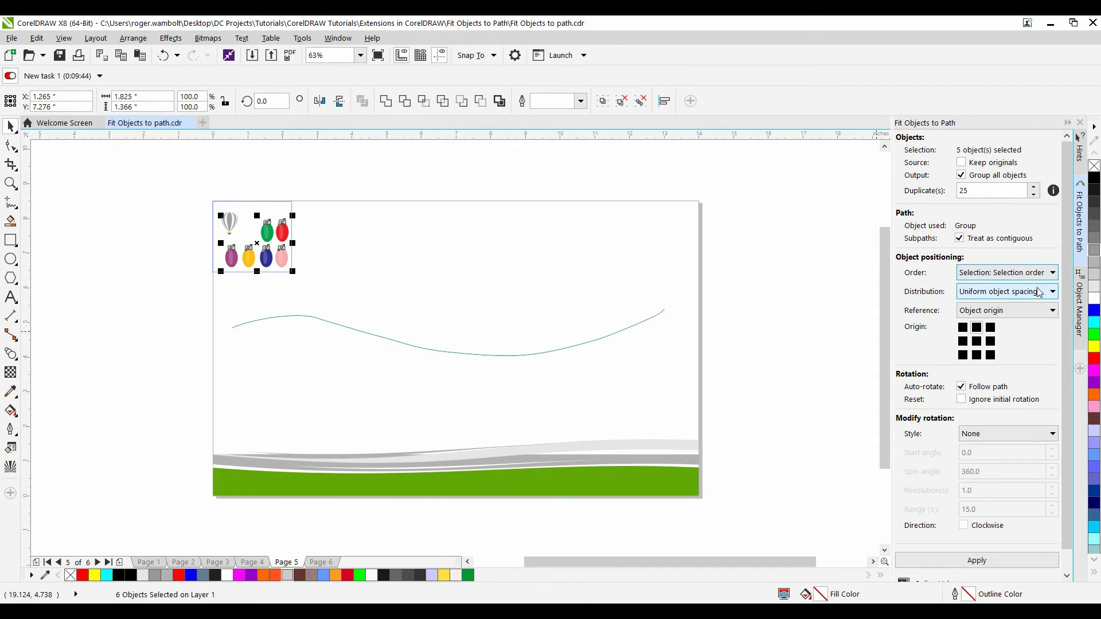
{"action": "left_click", "coordinate": [999, 293]}
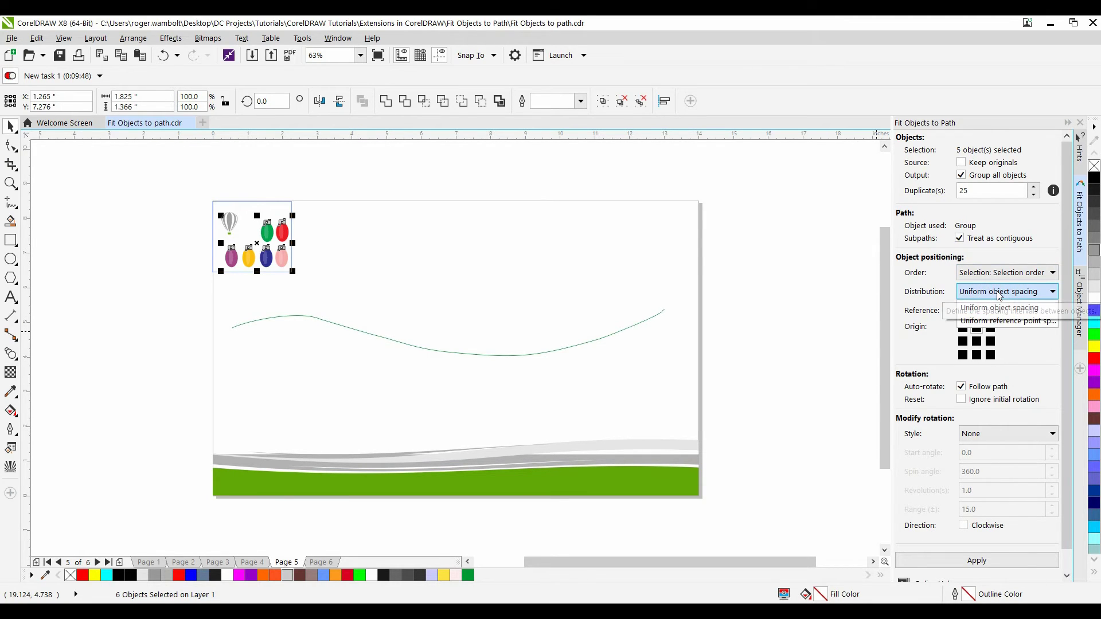
{"action": "left_click", "coordinate": [998, 304]}
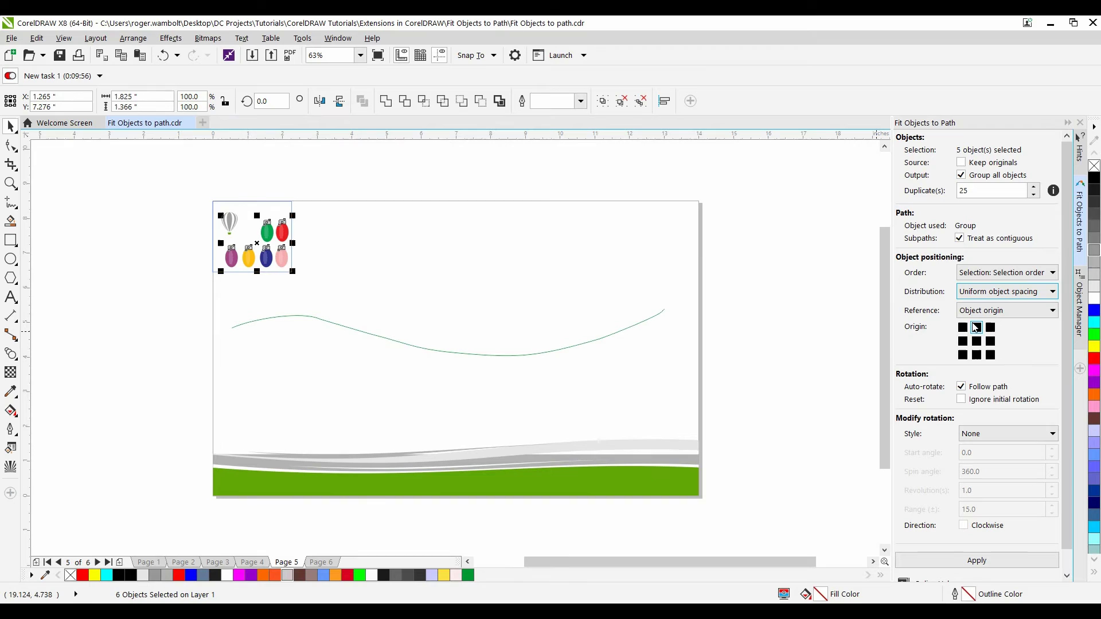
{"action": "left_click", "coordinate": [976, 328]}
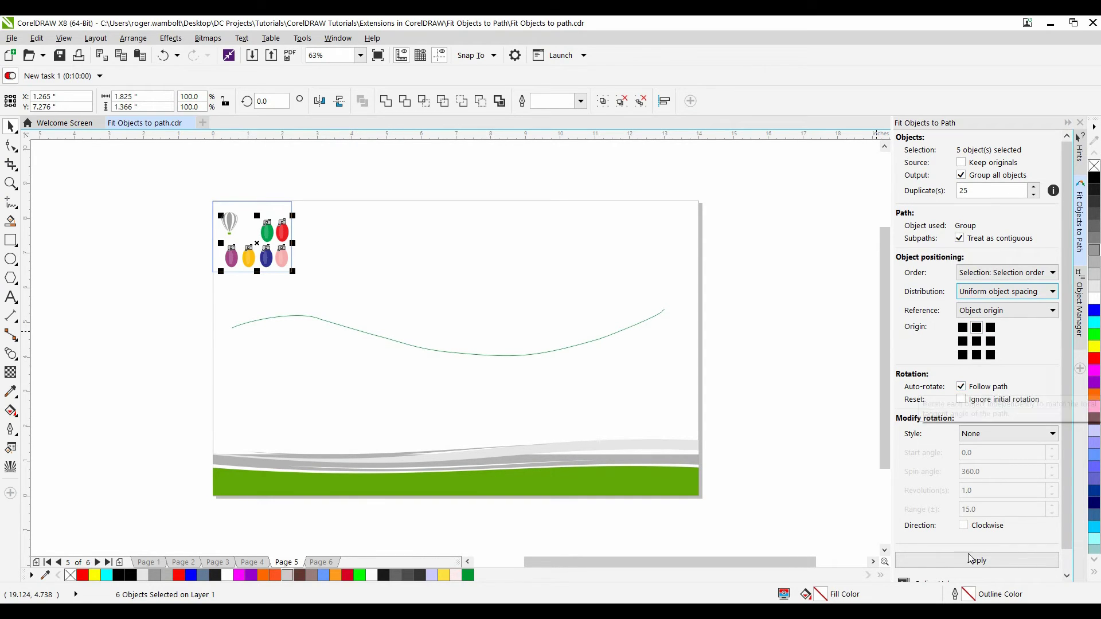
{"action": "left_click", "coordinate": [438, 350], "text": "shift"}
{"action": "left_click", "coordinate": [978, 561]}
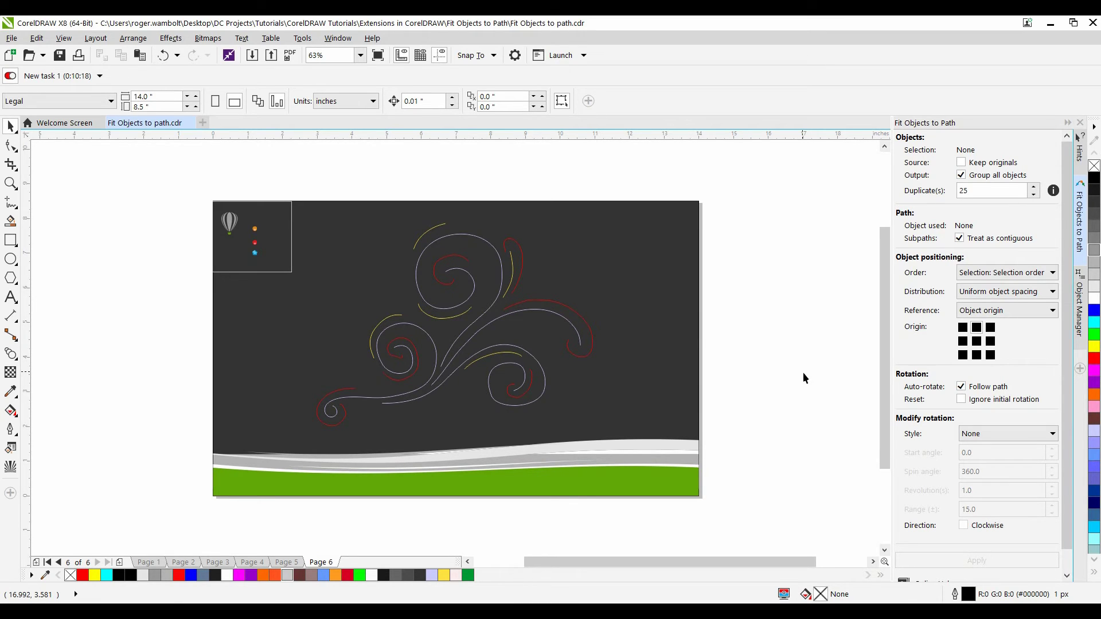
Step: Set the orange dot on the yellow swirl curves with 60 duplicates and a centre origin
{"action": "left_click", "coordinate": [435, 236]}
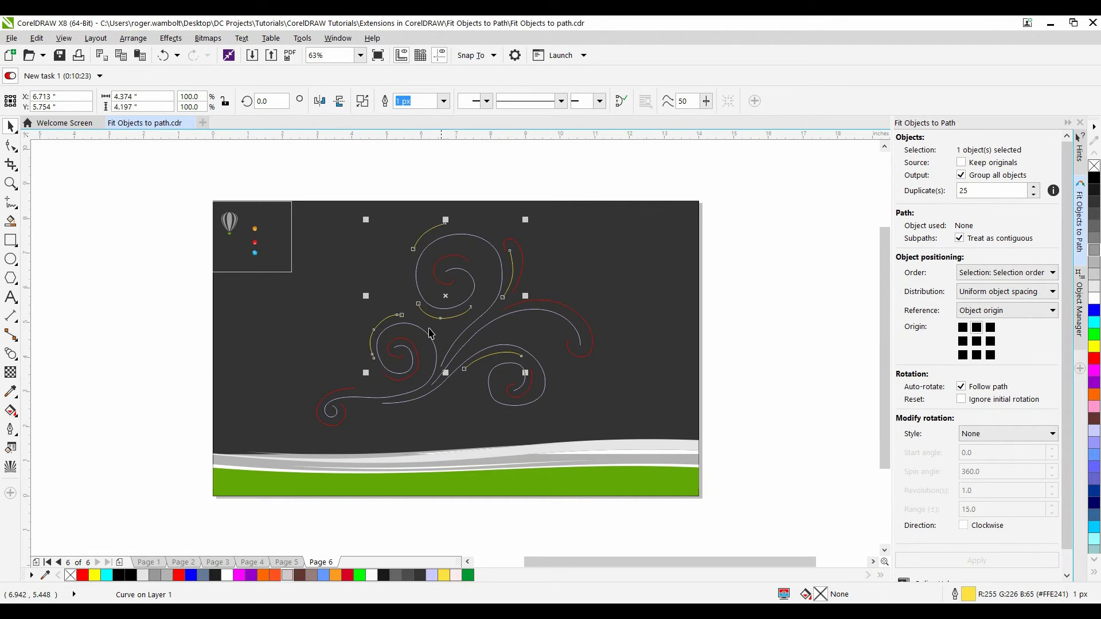
{"action": "left_click", "coordinate": [384, 170]}
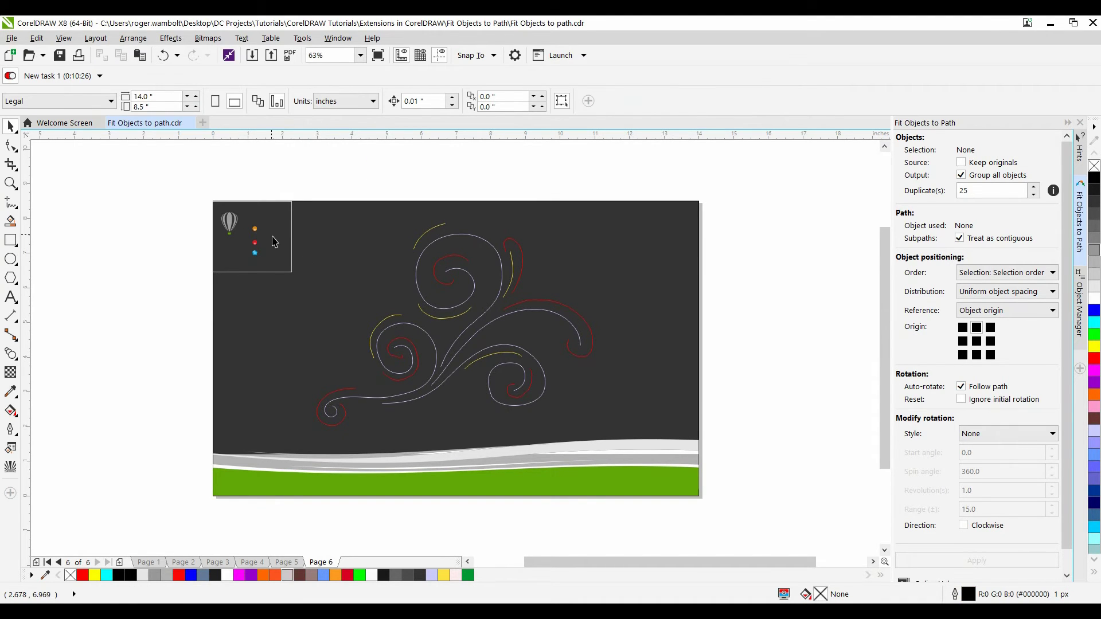
{"action": "left_click", "coordinate": [256, 230]}
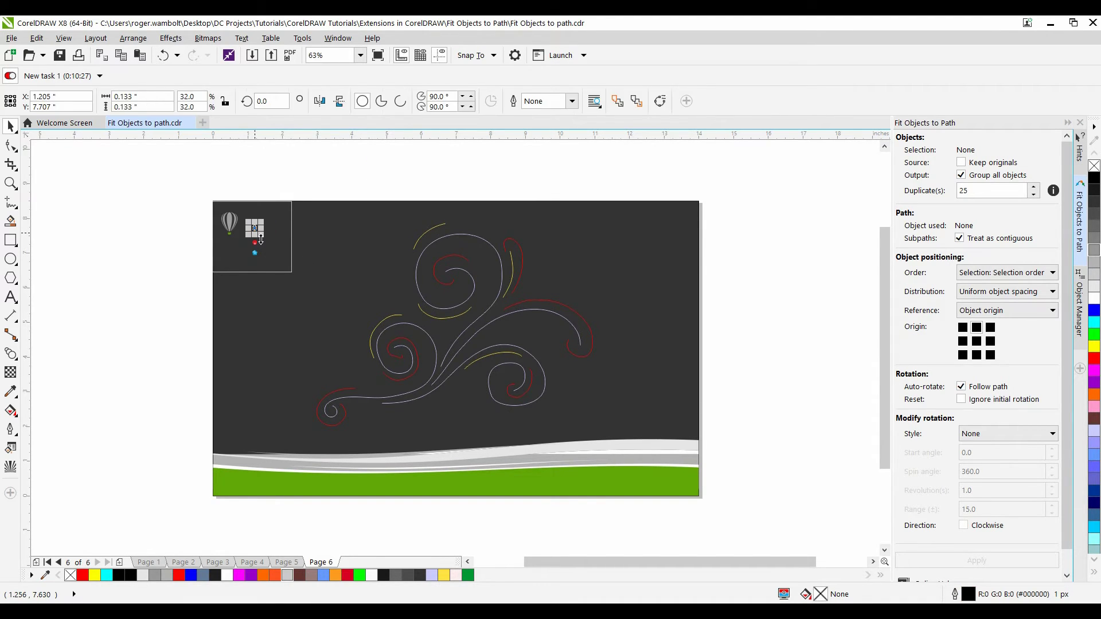
{"action": "left_click", "coordinate": [438, 233], "text": "shift"}
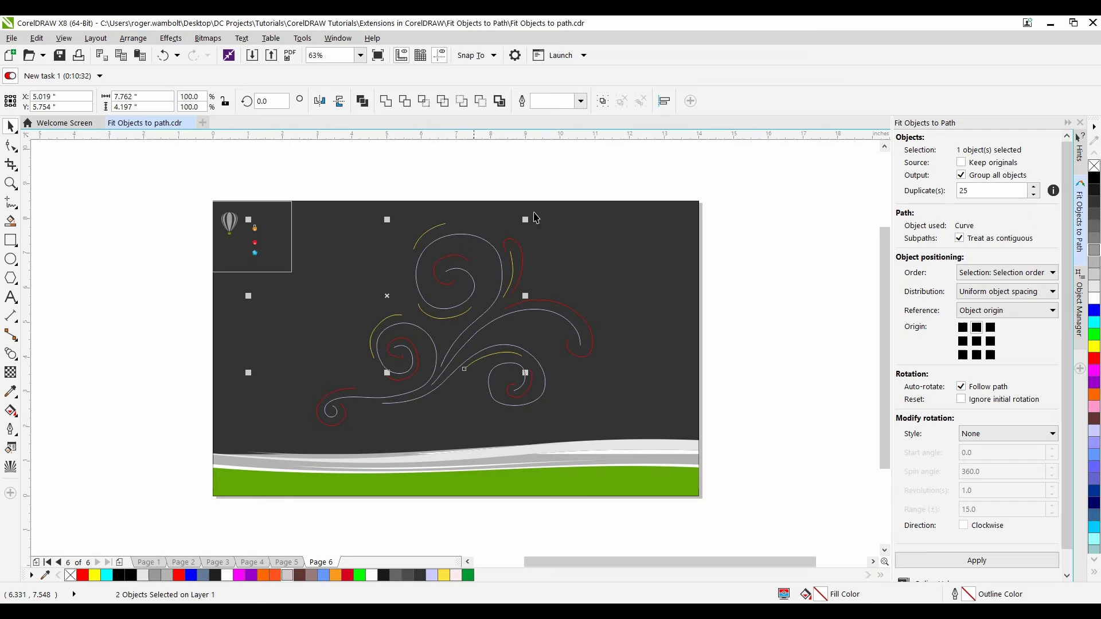
{"action": "double_click", "coordinate": [991, 195]}
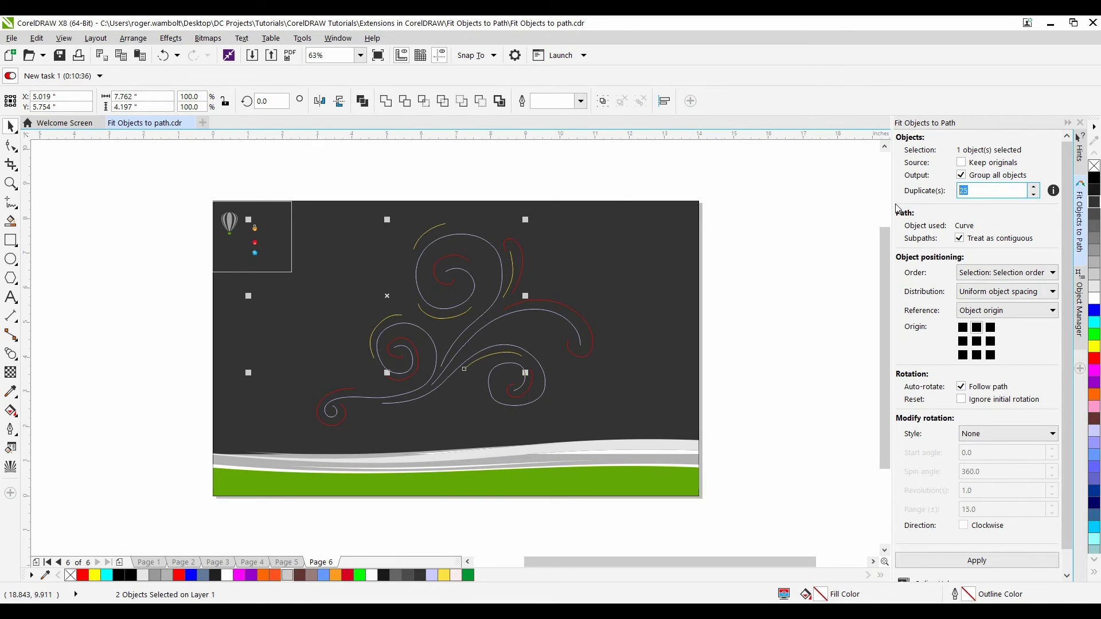
{"action": "type", "text": "60"}
{"action": "left_click", "coordinate": [976, 343]}
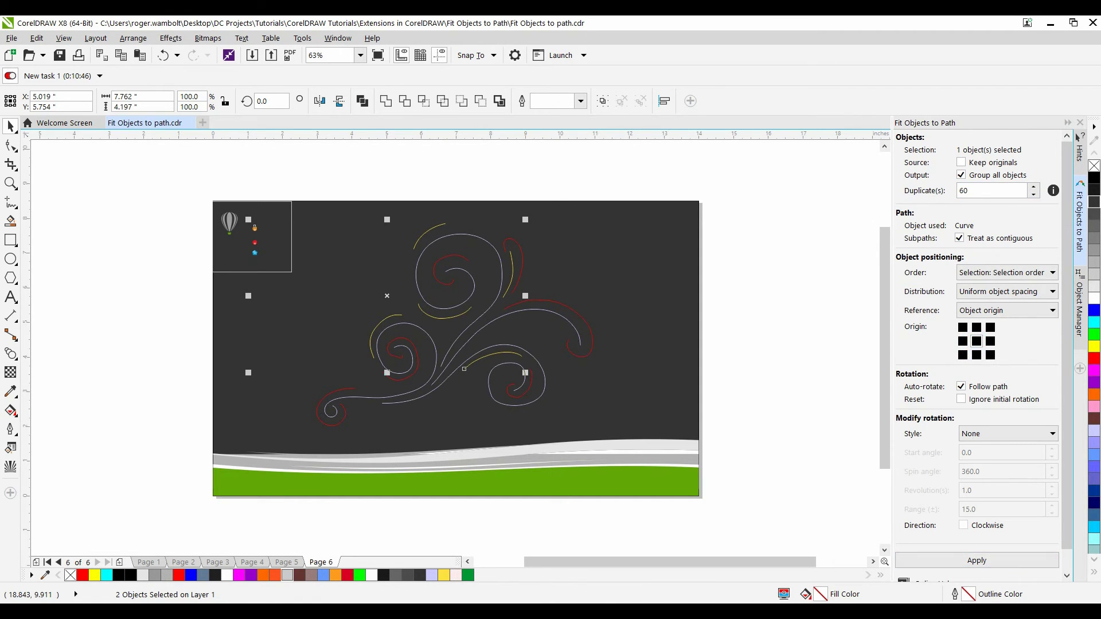
Step: Apply the orange dots, then fit 125 red dots along the red swirl curves
{"action": "left_click", "coordinate": [976, 561]}
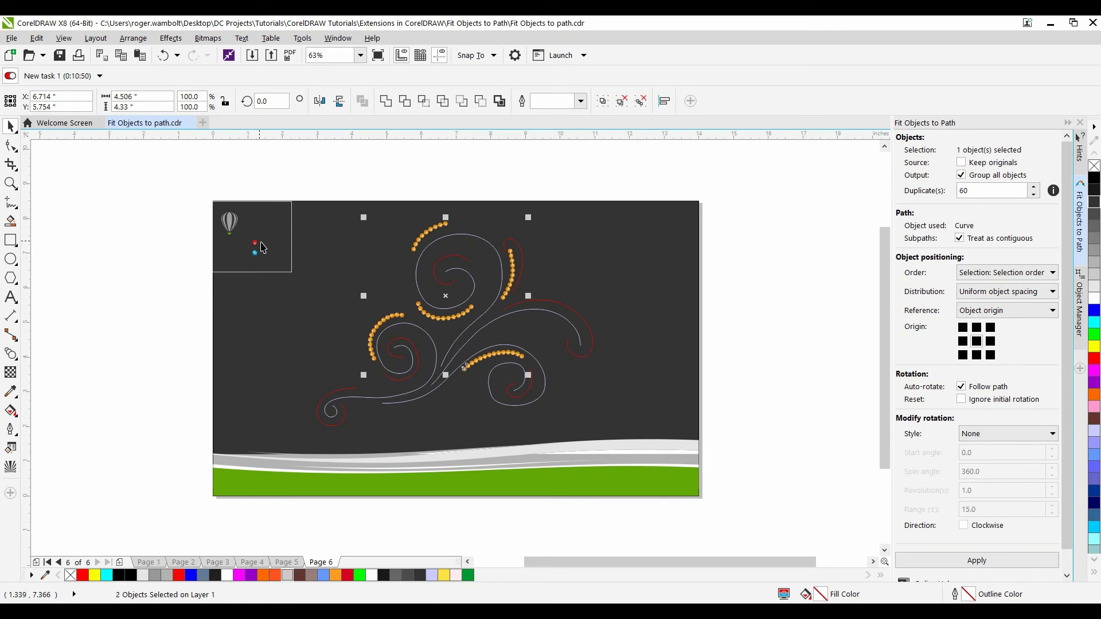
{"action": "left_click", "coordinate": [255, 243]}
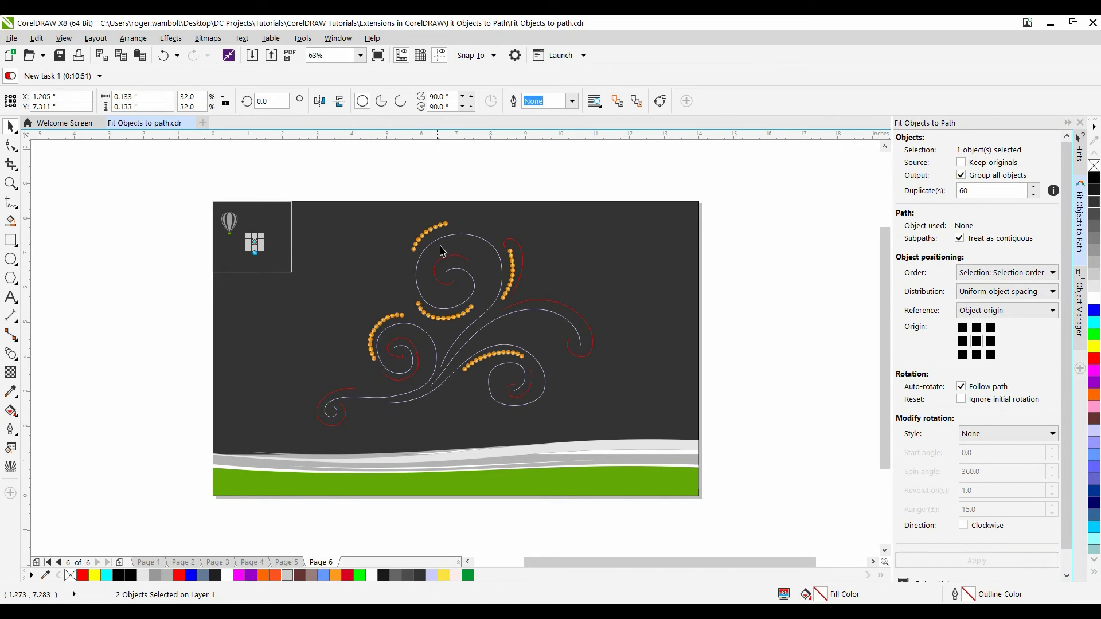
{"action": "left_click", "coordinate": [519, 245]}
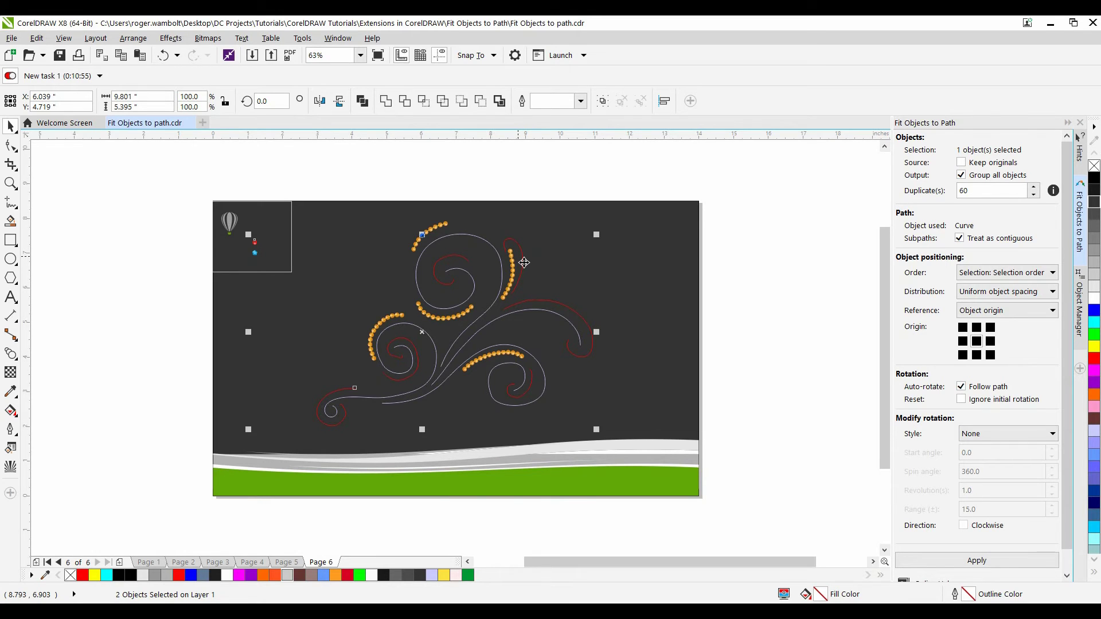
{"action": "double_click", "coordinate": [978, 190]}
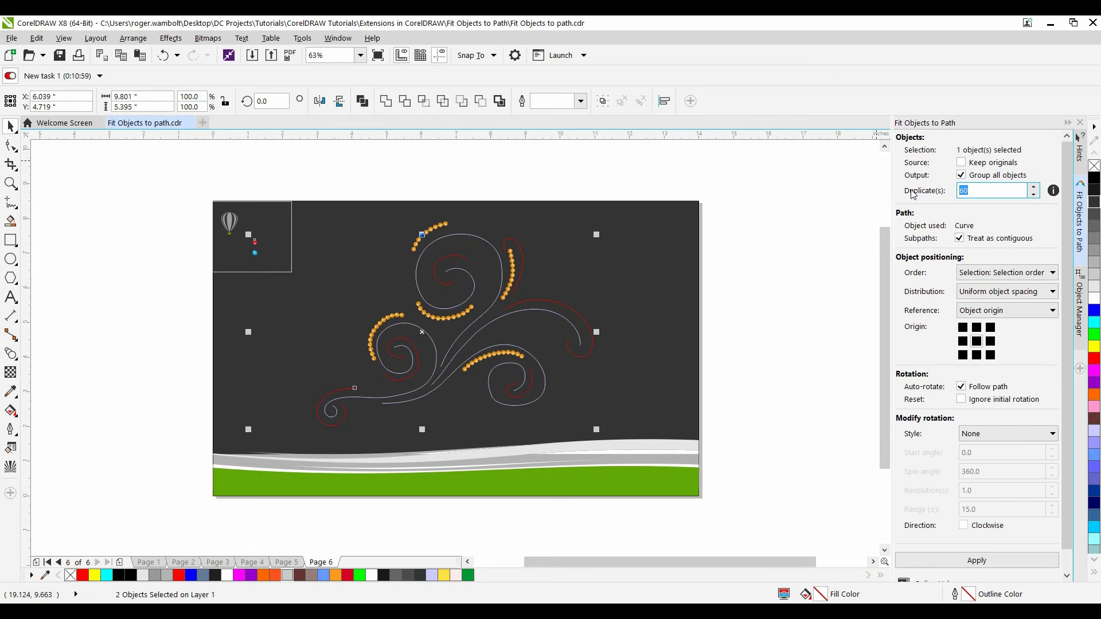
{"action": "type", "text": "125"}
{"action": "left_click", "coordinate": [975, 561]}
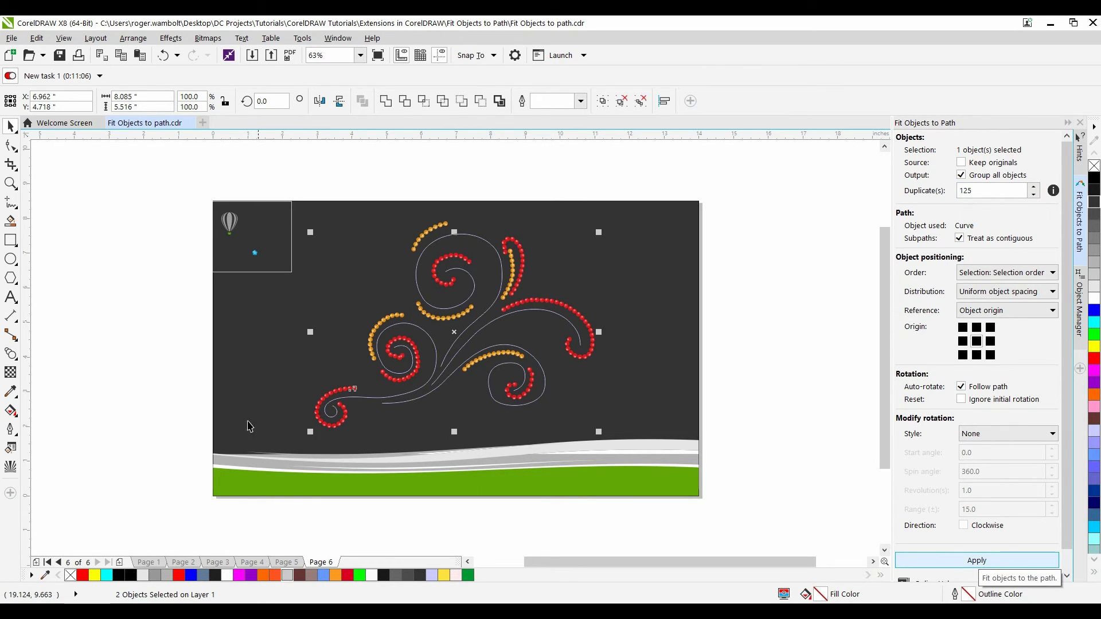
{"action": "left_click", "coordinate": [255, 253]}
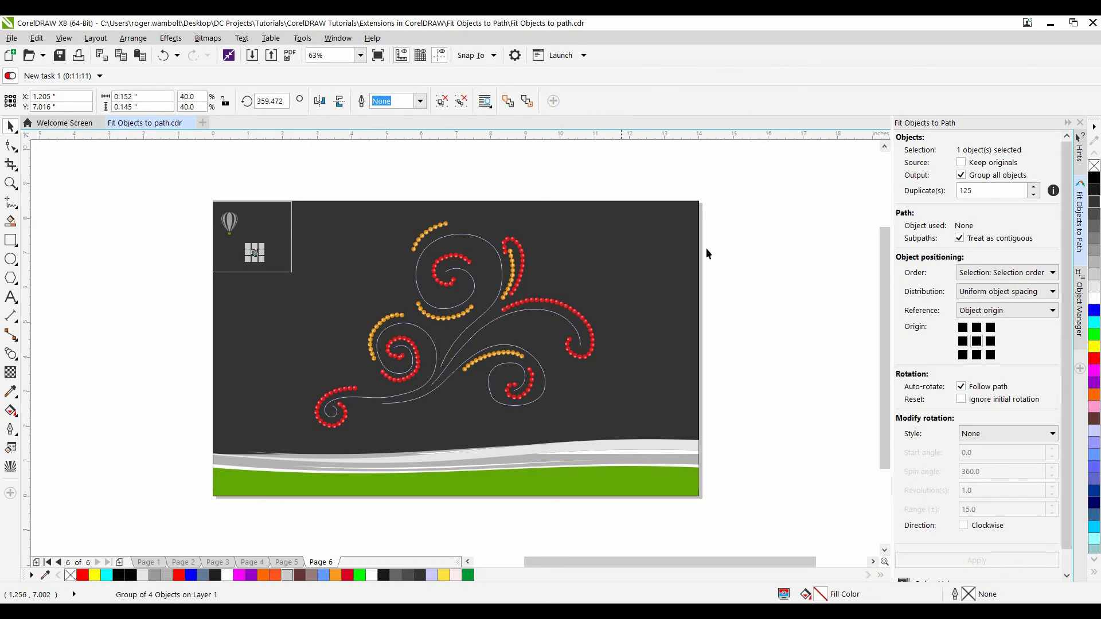
Step: Fit 250 progressively rotated blue gems along the pale swirl curves
{"action": "double_click", "coordinate": [998, 191]}
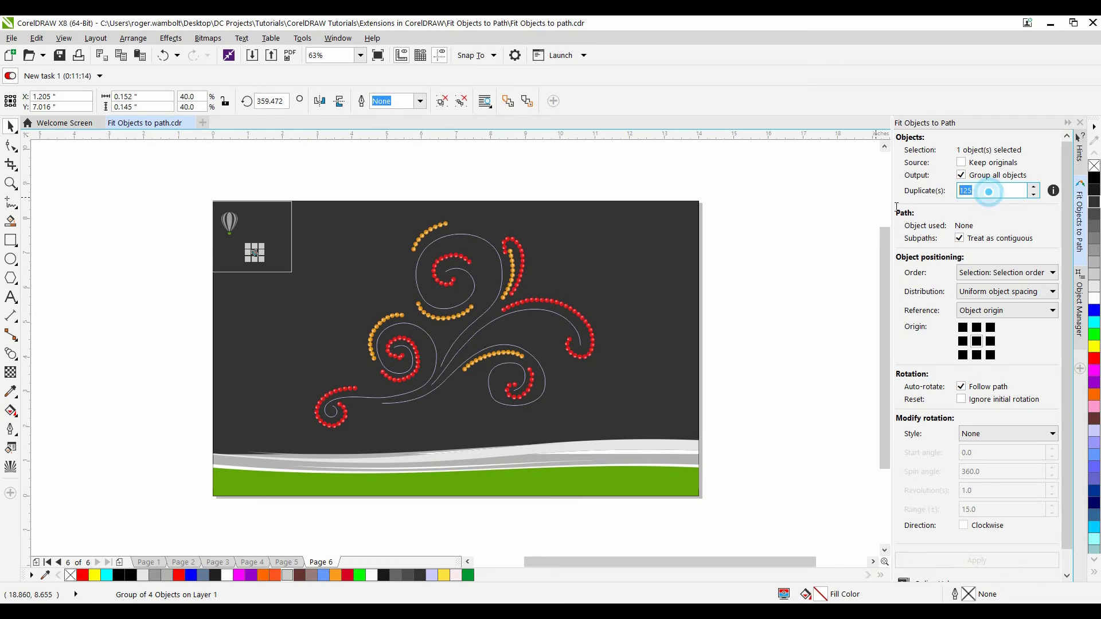
{"action": "type", "text": "250"}
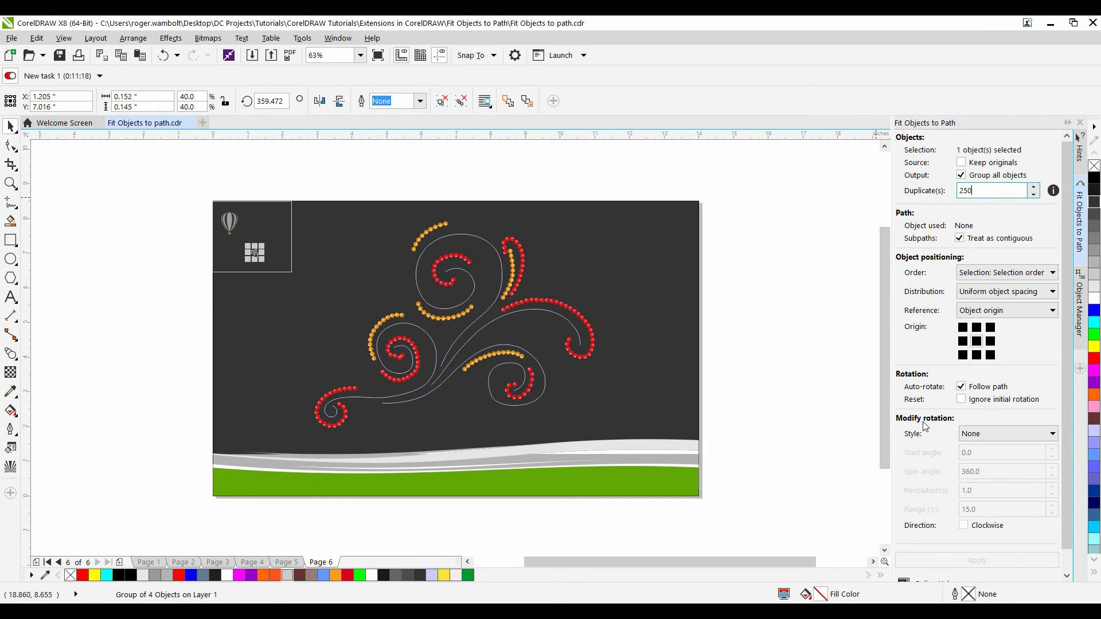
{"action": "left_click", "coordinate": [975, 438]}
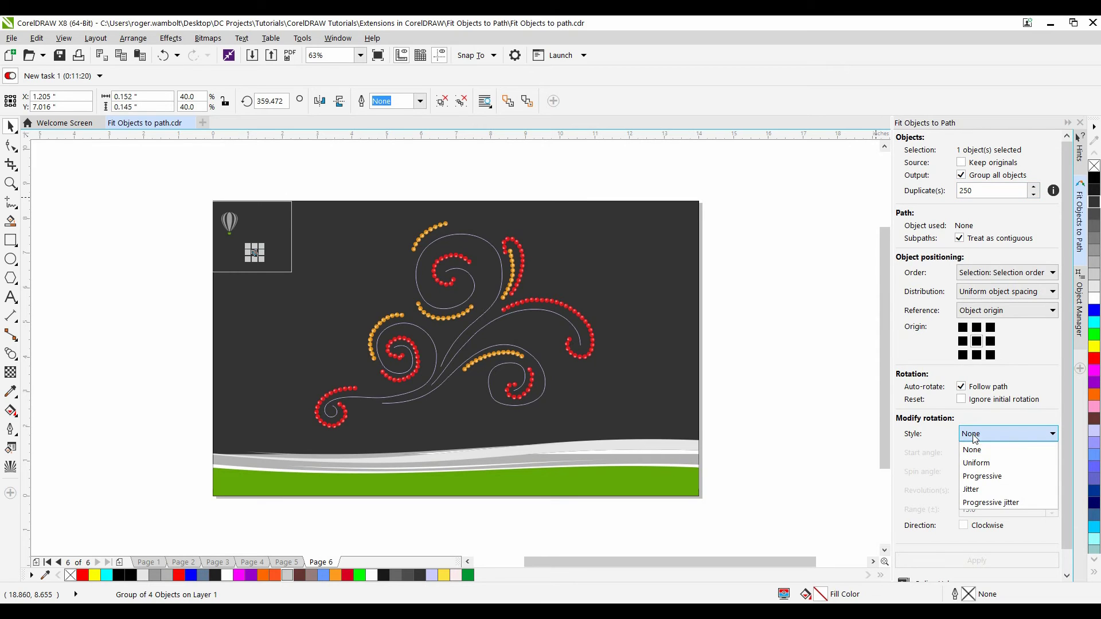
{"action": "left_click", "coordinate": [996, 476]}
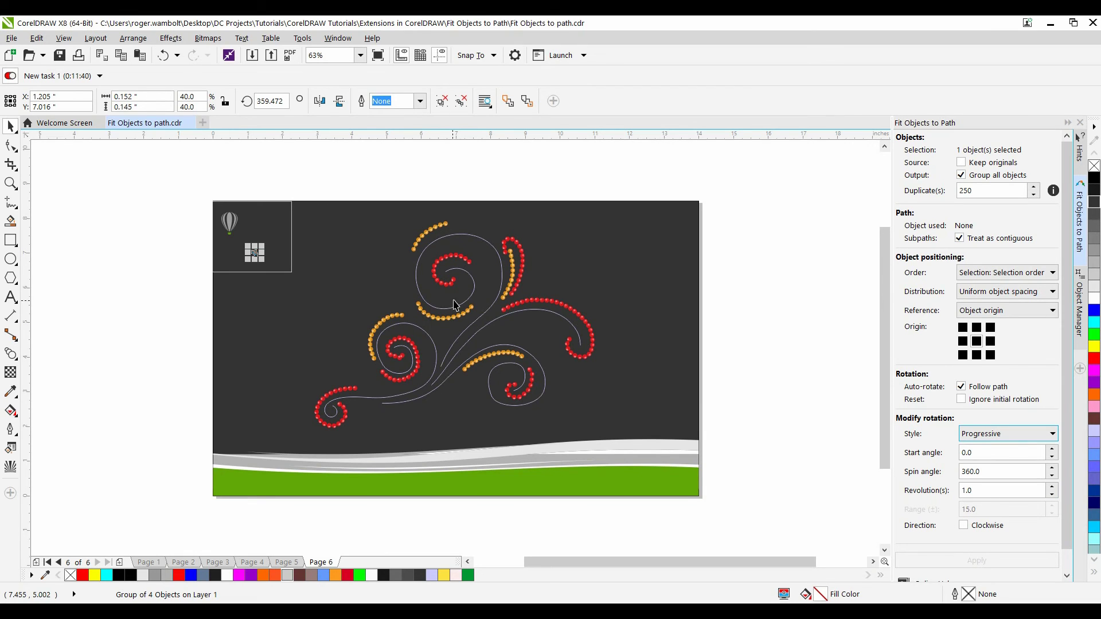
{"action": "left_click", "coordinate": [476, 238]}
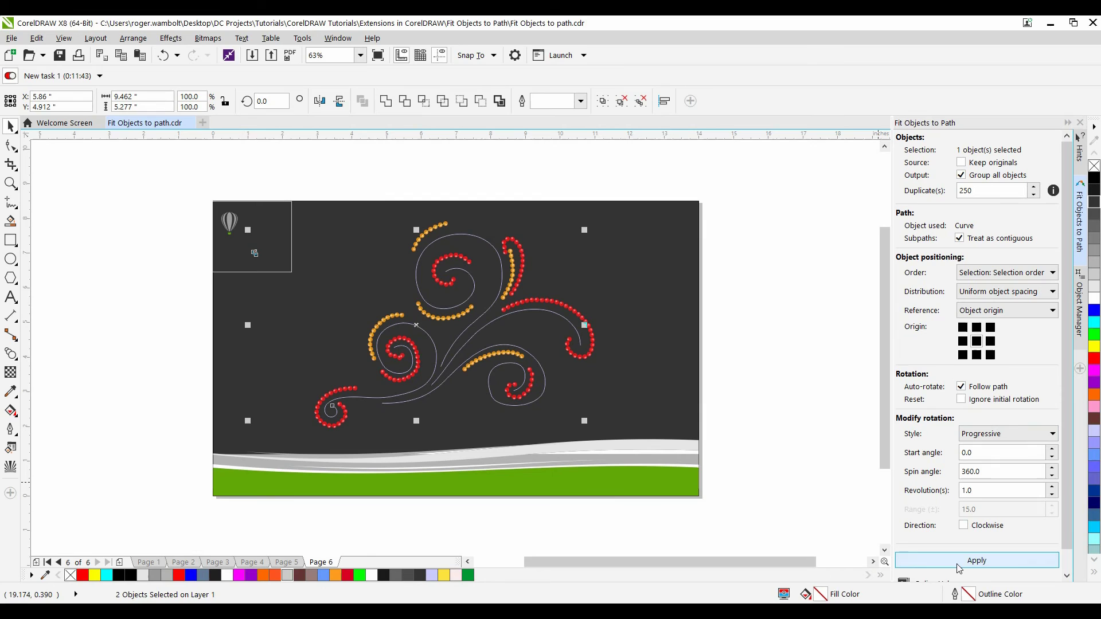
{"action": "left_click", "coordinate": [957, 564]}
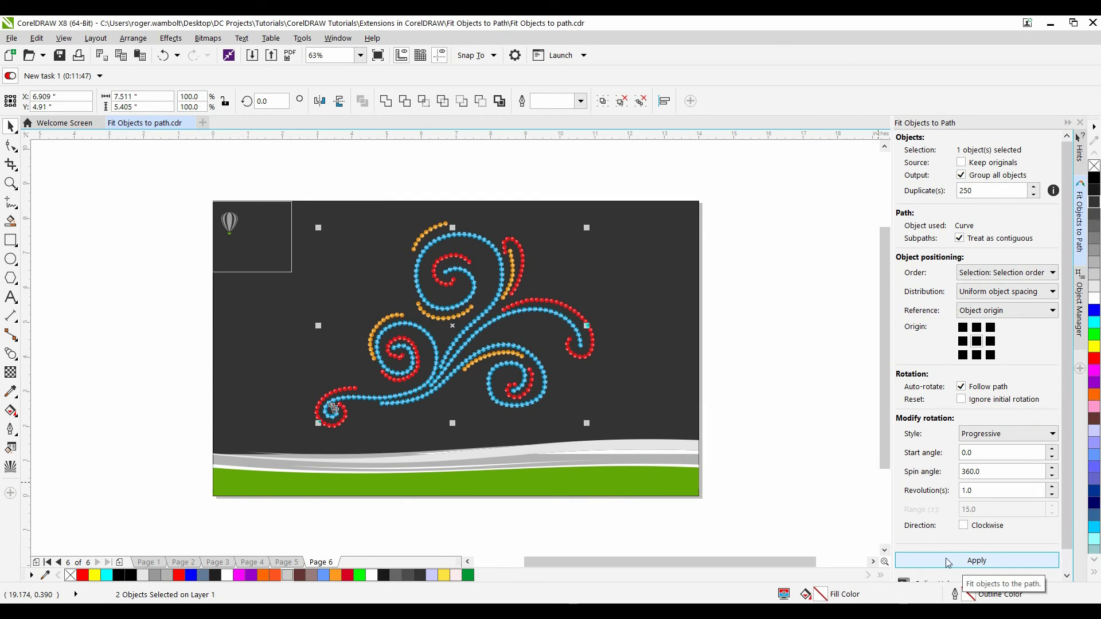
{"action": "scroll", "coordinate": [451, 240], "scroll_direction": "up", "scroll_amount": 4}
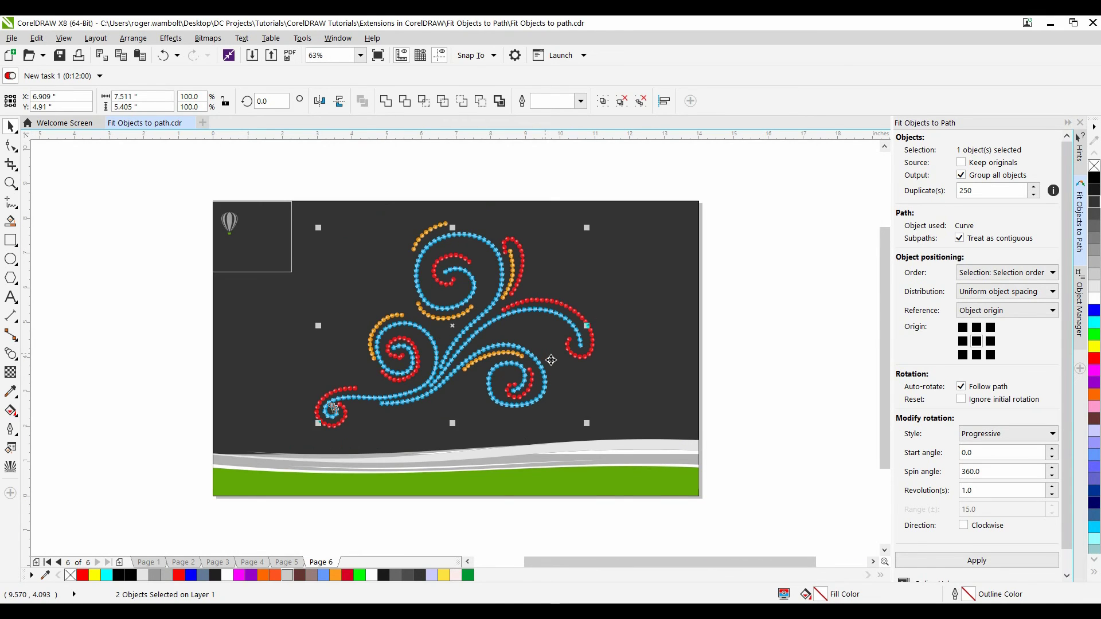
{"action": "left_click", "coordinate": [400, 168]}
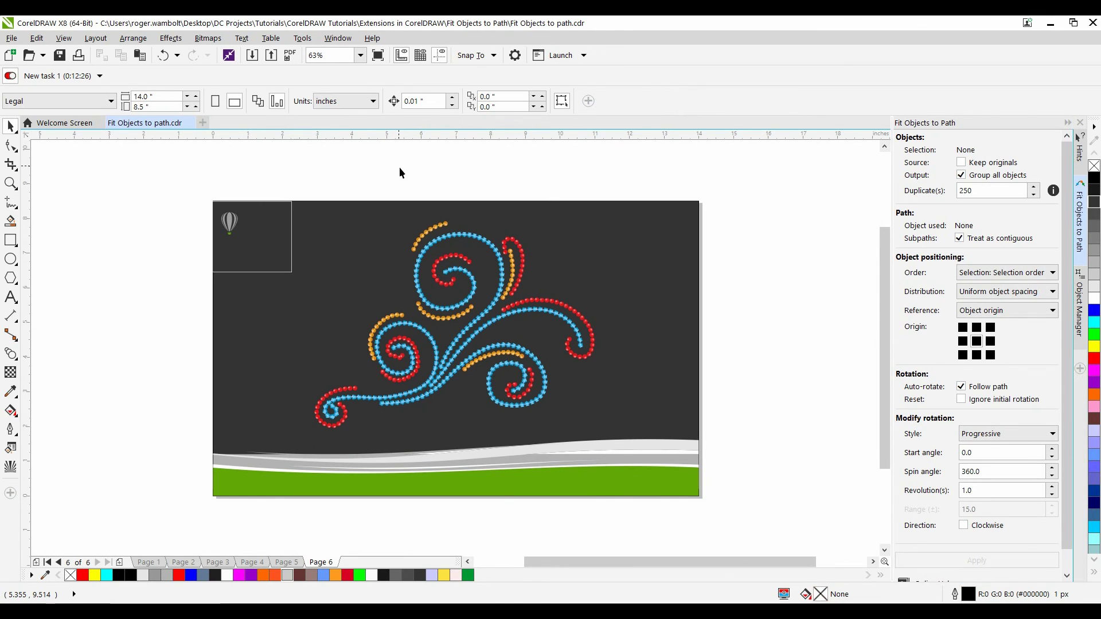